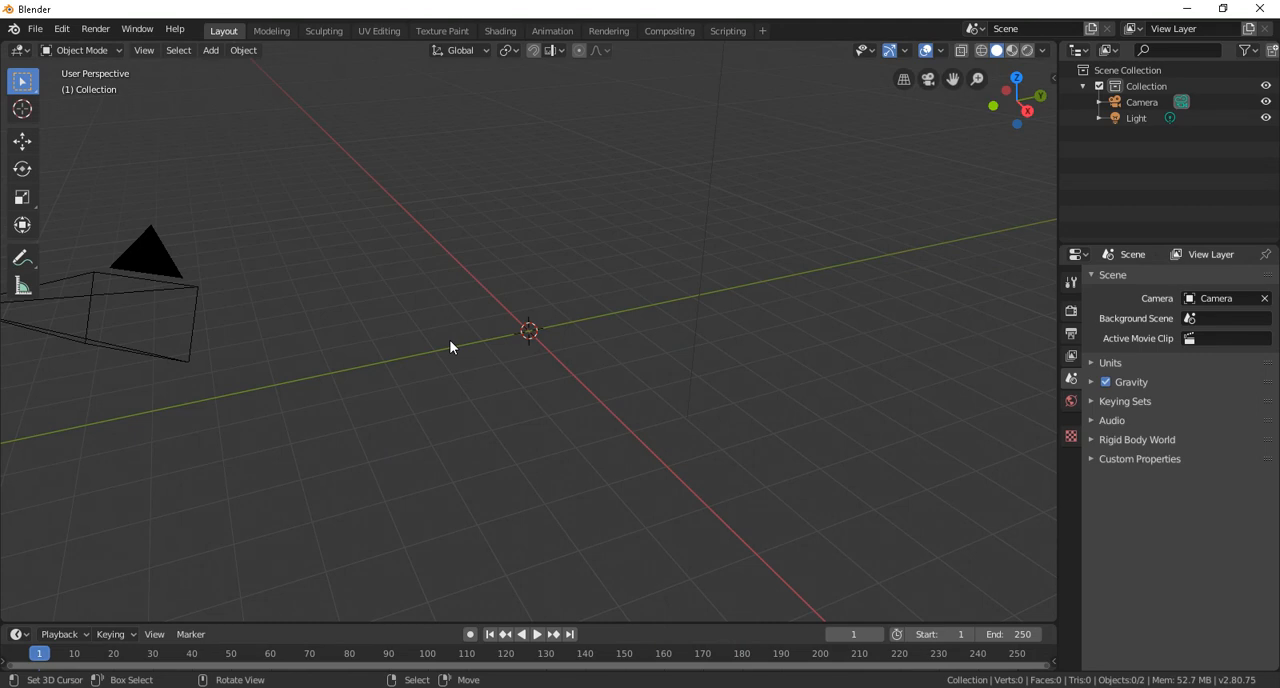
pyautogui.click(416, 687)
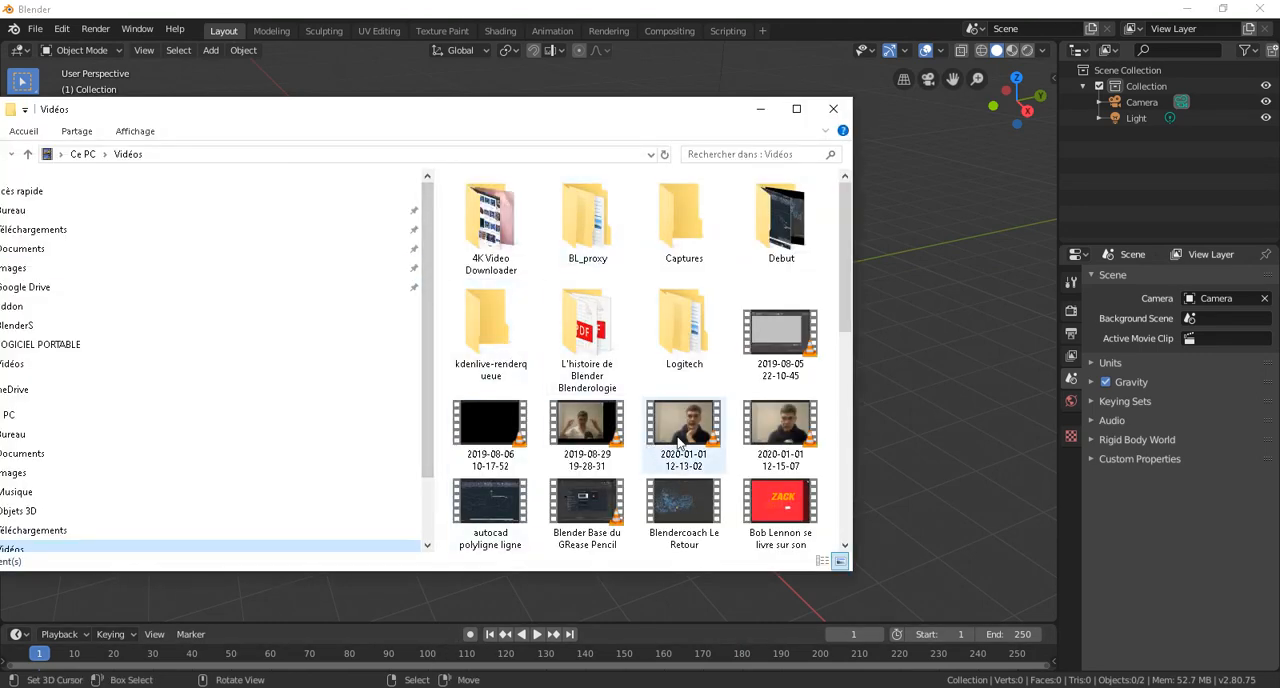
pyautogui.moveTo(683, 428); pyautogui.dragTo(569, 347)
pyautogui.click(760, 109)
pyautogui.scroll(3, 620, 366)
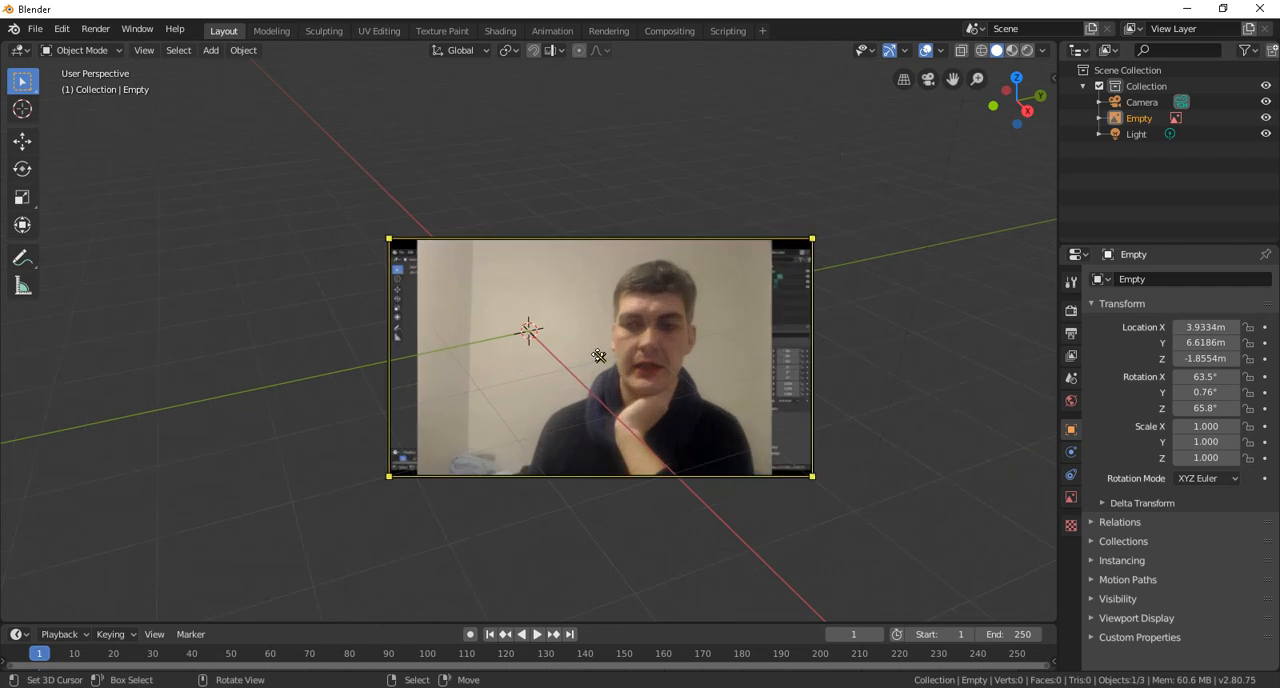
# Step: Enlarge the video reference plane from its corner and view it at an angle in the scene
pyautogui.scroll(-2, 608, 355)
pyautogui.moveTo(664, 357); pyautogui.dragTo(609, 300, button='middle')
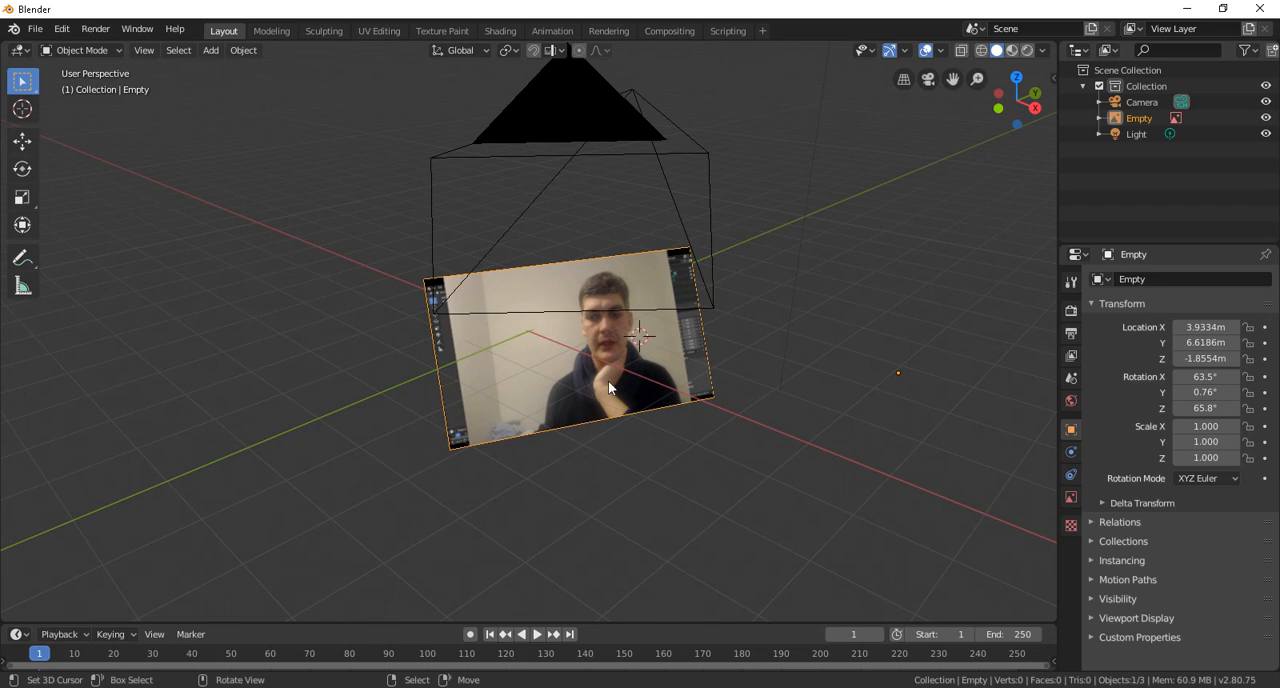
pyautogui.moveTo(428, 281); pyautogui.dragTo(270, 311)
pyautogui.scroll(-2, 729, 264)
pyautogui.moveTo(729, 264)
pyautogui.mouseDown(button='middle')
pyautogui.moveTo(579, 287)
pyautogui.moveTo(748, 262)
pyautogui.mouseUp(button='middle')
pyautogui.moveTo(656, 306)
pyautogui.mouseDown(button='middle')
pyautogui.moveTo(640, 318)
pyautogui.moveTo(777, 343)
pyautogui.moveTo(729, 351)
pyautogui.moveTo(661, 327)
pyautogui.mouseUp(button='middle')
pyautogui.scroll(4, 660, 325)
pyautogui.keyDown('shift'); pyautogui.moveTo(762, 330); pyautogui.dragTo(658, 345, button='middle'); pyautogui.keyUp('shift')
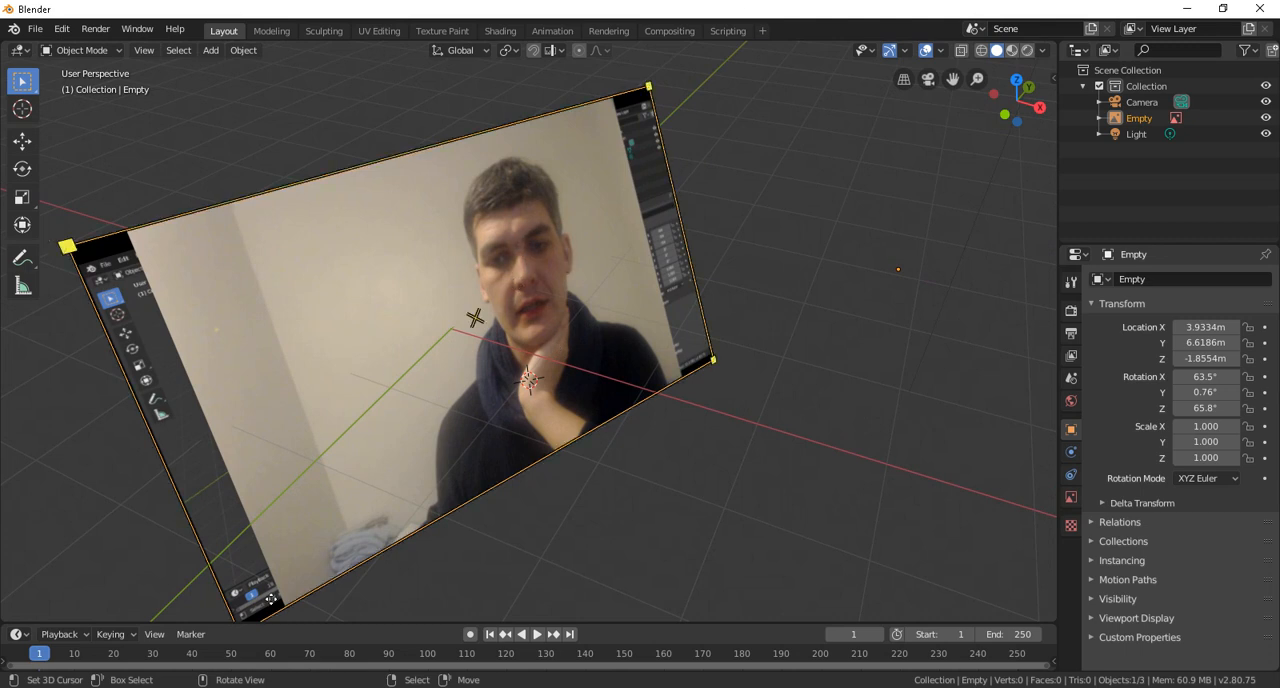
# Step: Enlarge the timeline area, preview the video by playing and scrubbing it, and return to frame 0
pyautogui.moveTo(275, 625); pyautogui.dragTo(200, 553)
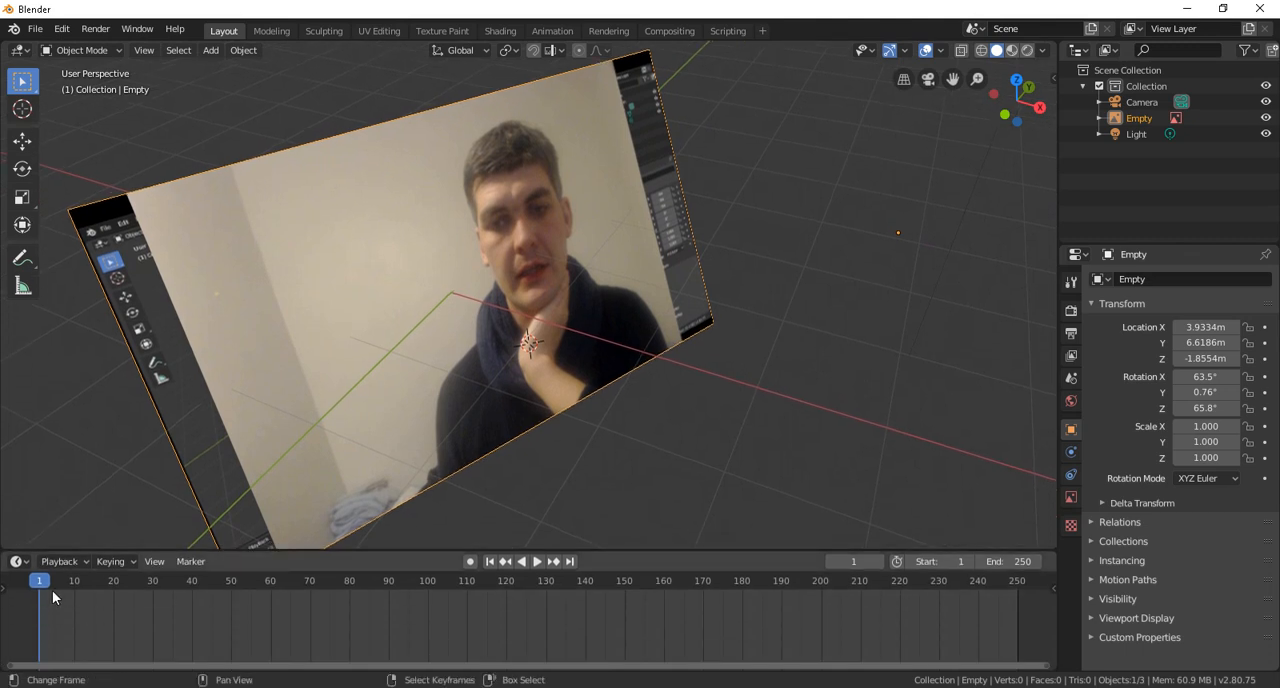
pyautogui.press('space')
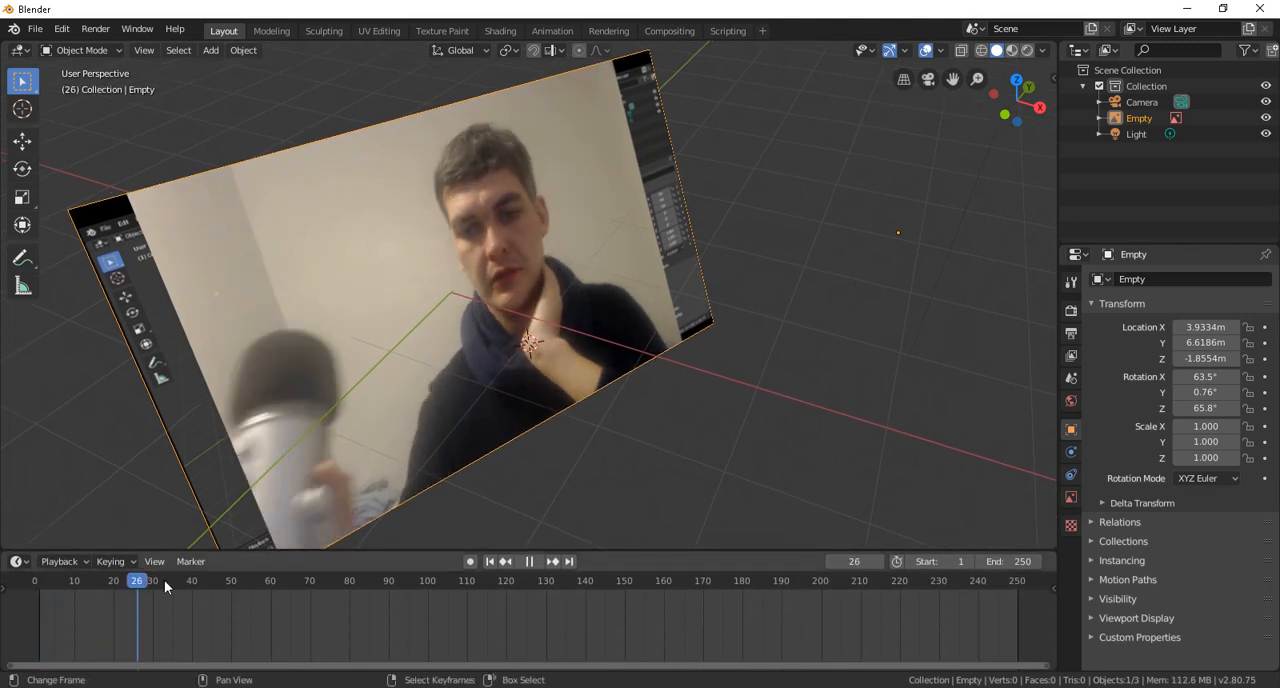
pyautogui.press('space')
pyautogui.click(210, 584)
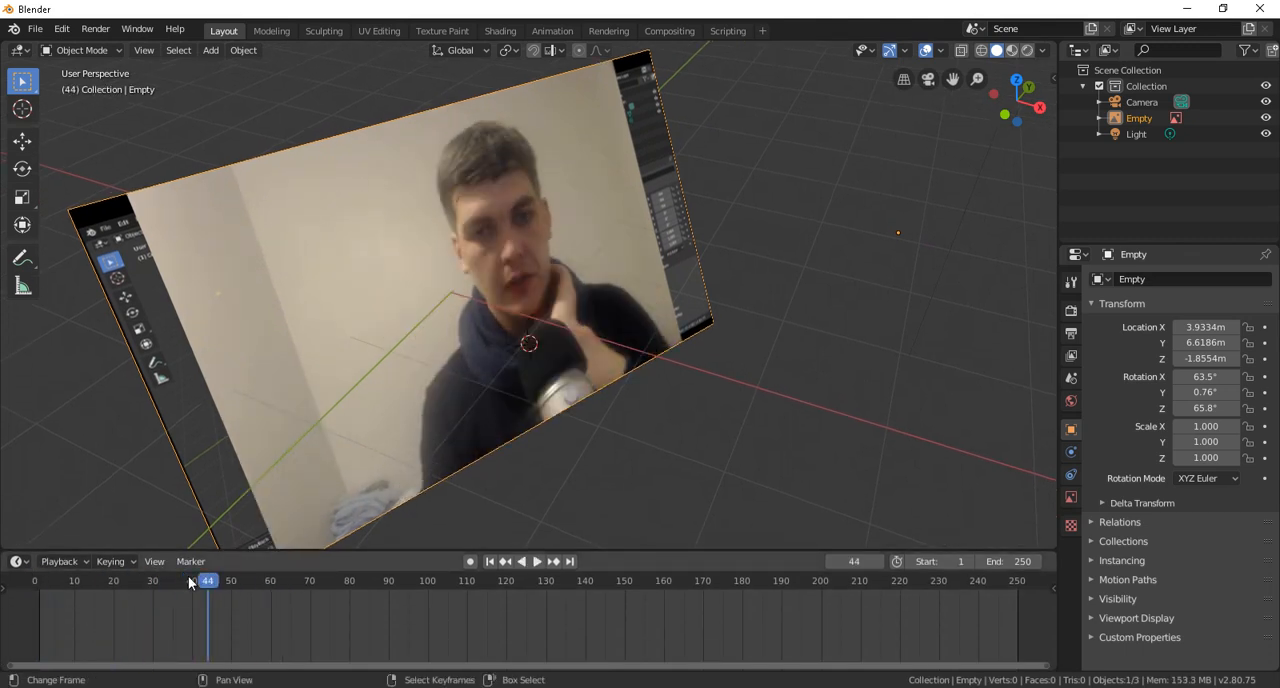
pyautogui.moveTo(90, 582); pyautogui.dragTo(35, 584)
pyautogui.press('space')
pyautogui.click(35, 589)
pyautogui.press('space')
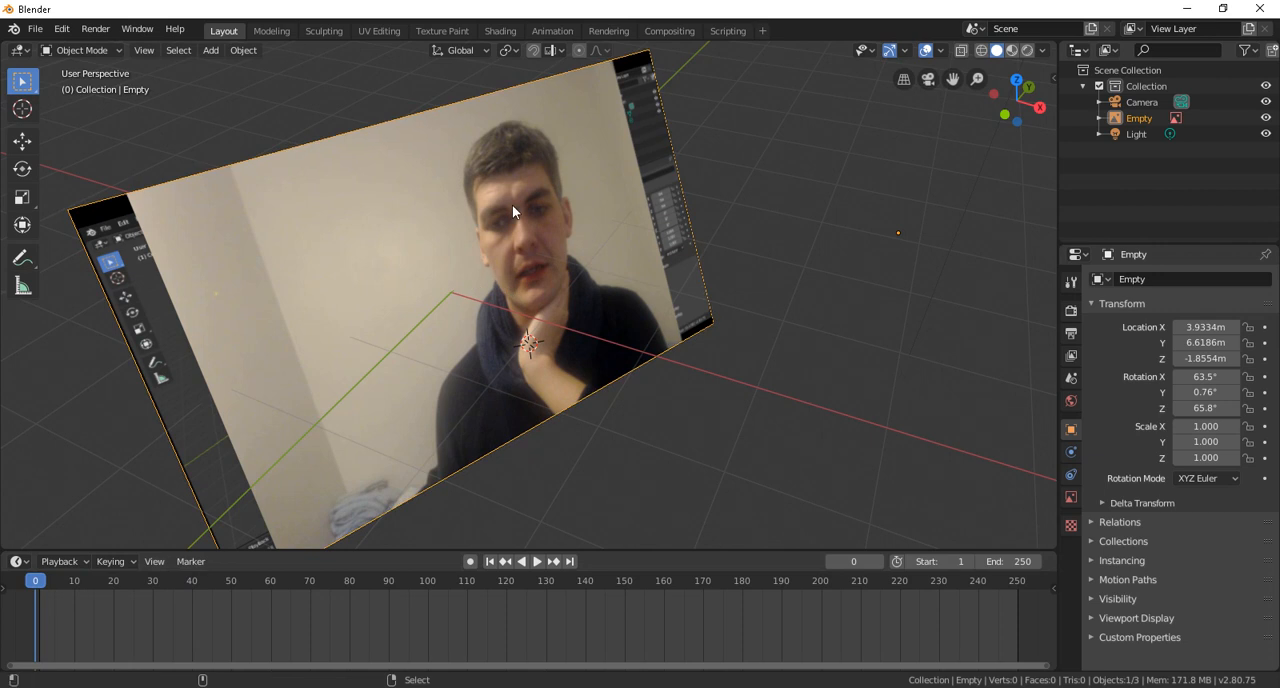
# Step: Render frame 0 through the camera, close the render window and show the render properties
pyautogui.press('KP_0')
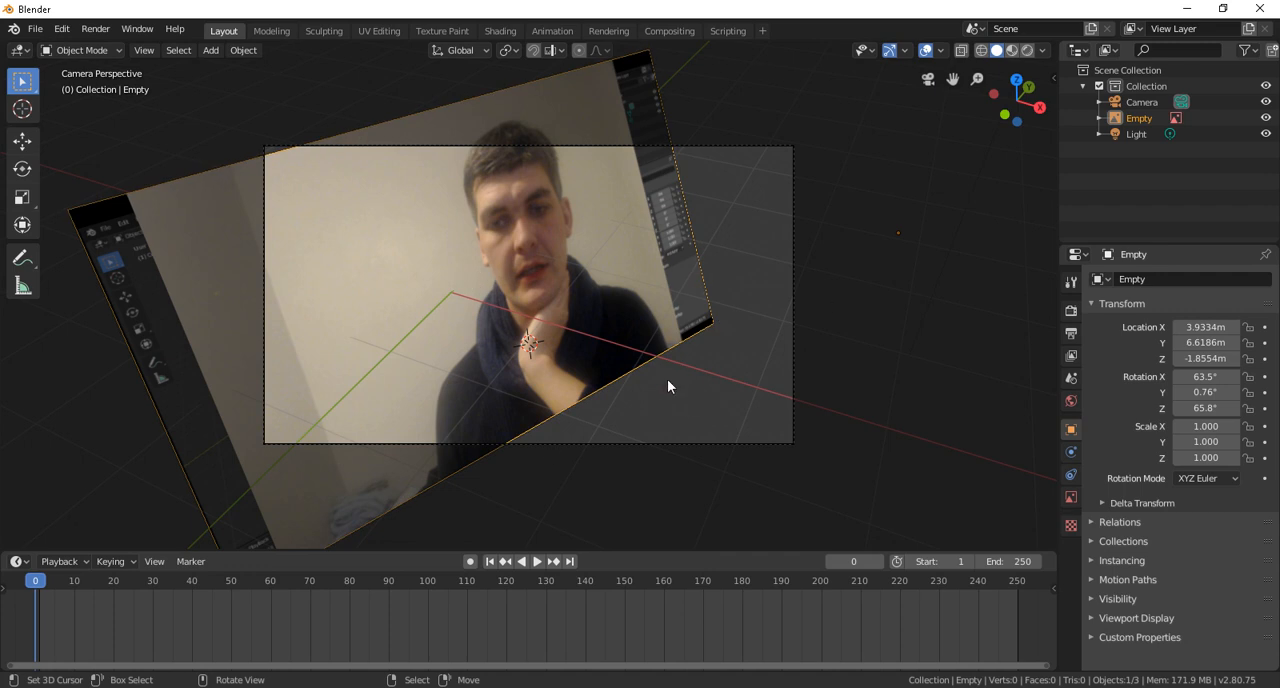
pyautogui.press('F12')
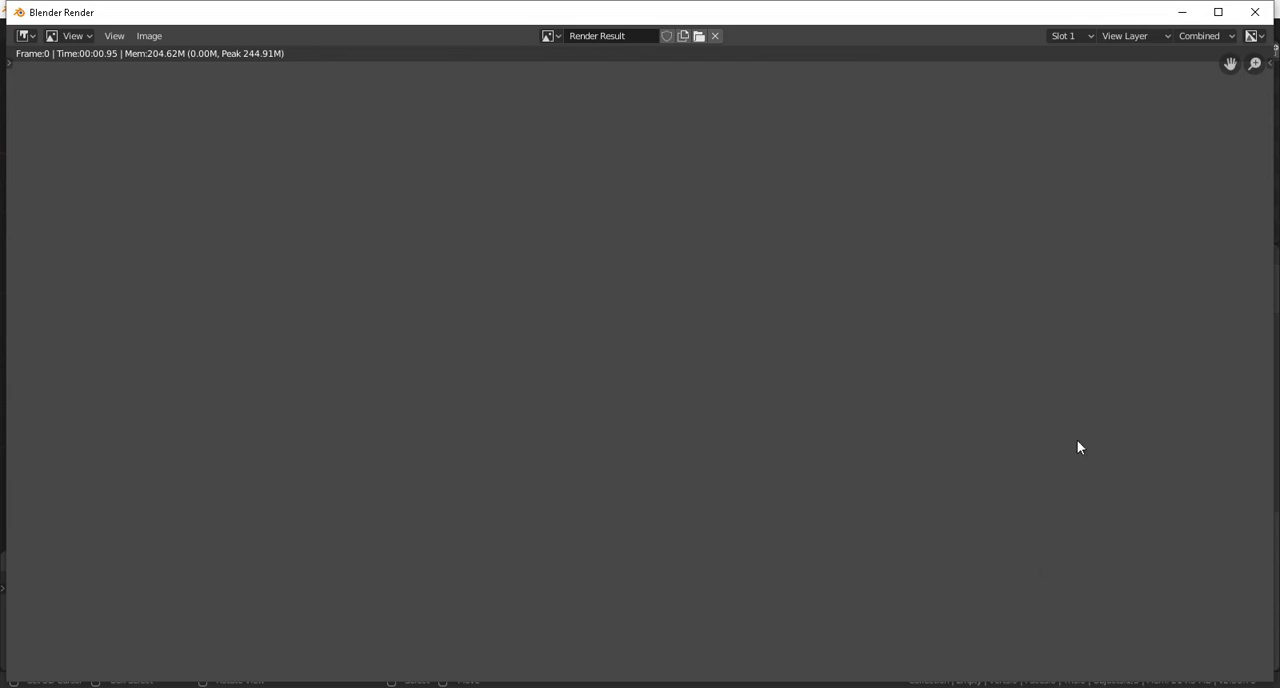
pyautogui.moveTo(969, 9); pyautogui.dragTo(806, 127)
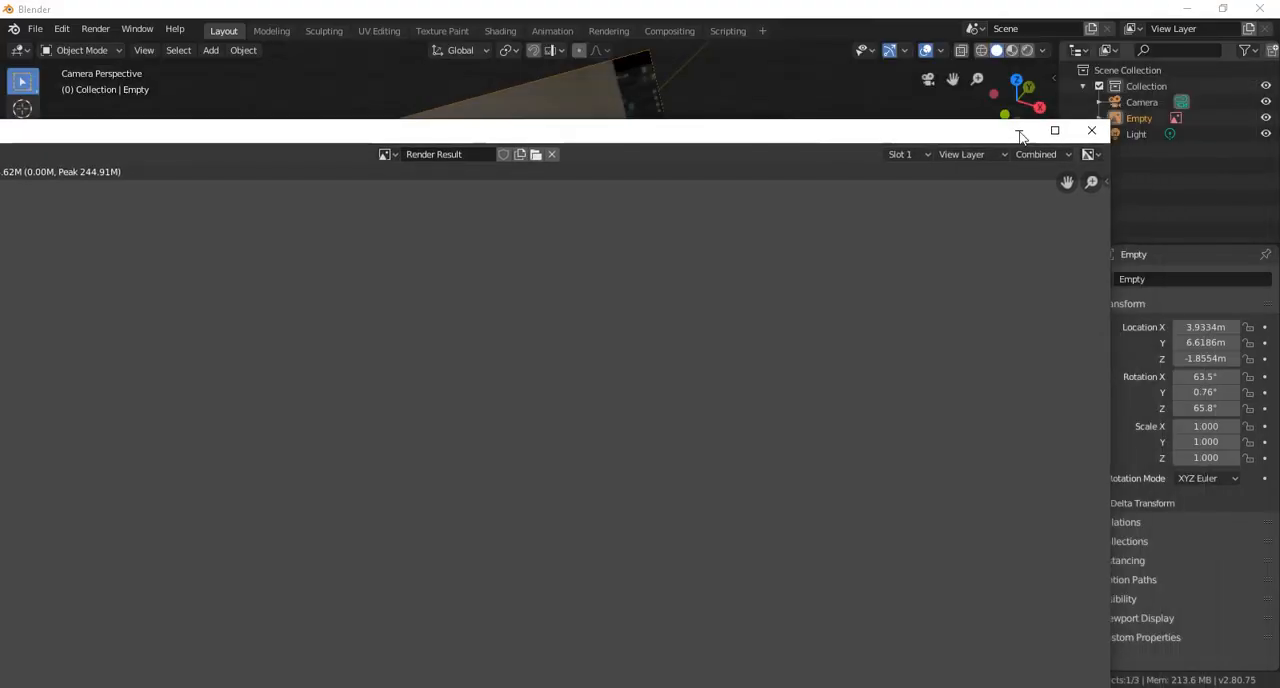
pyautogui.click(1091, 130)
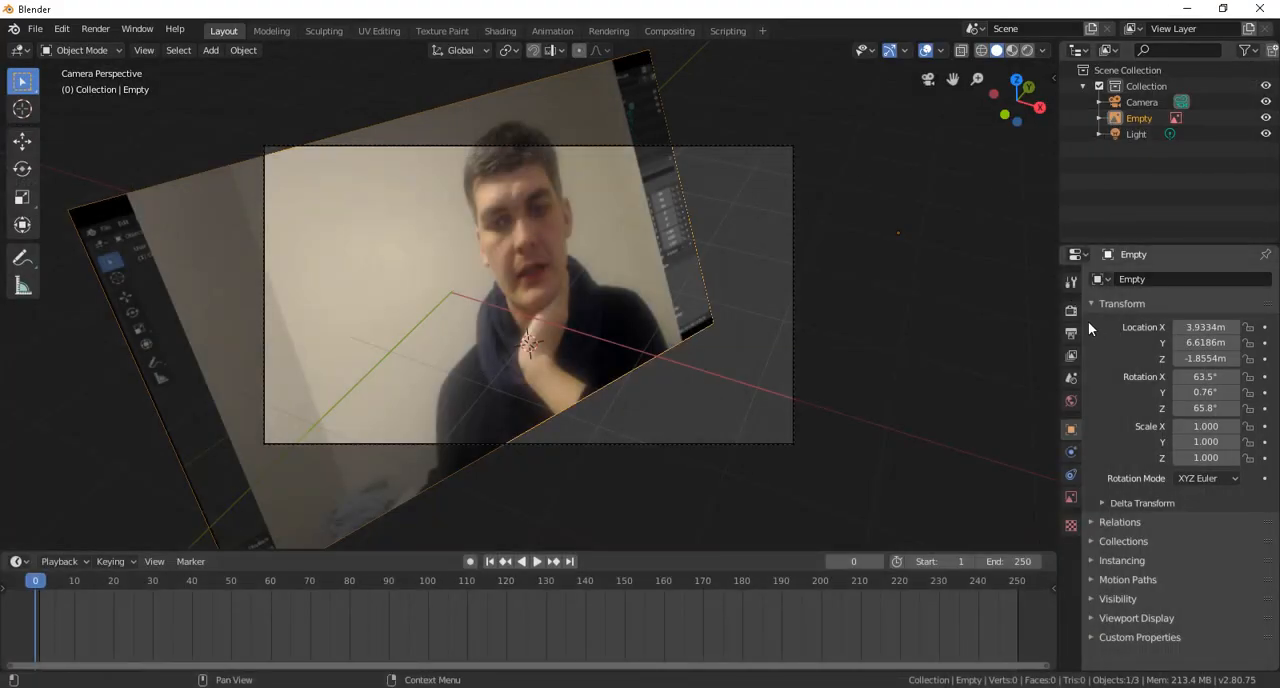
pyautogui.click(1071, 311)
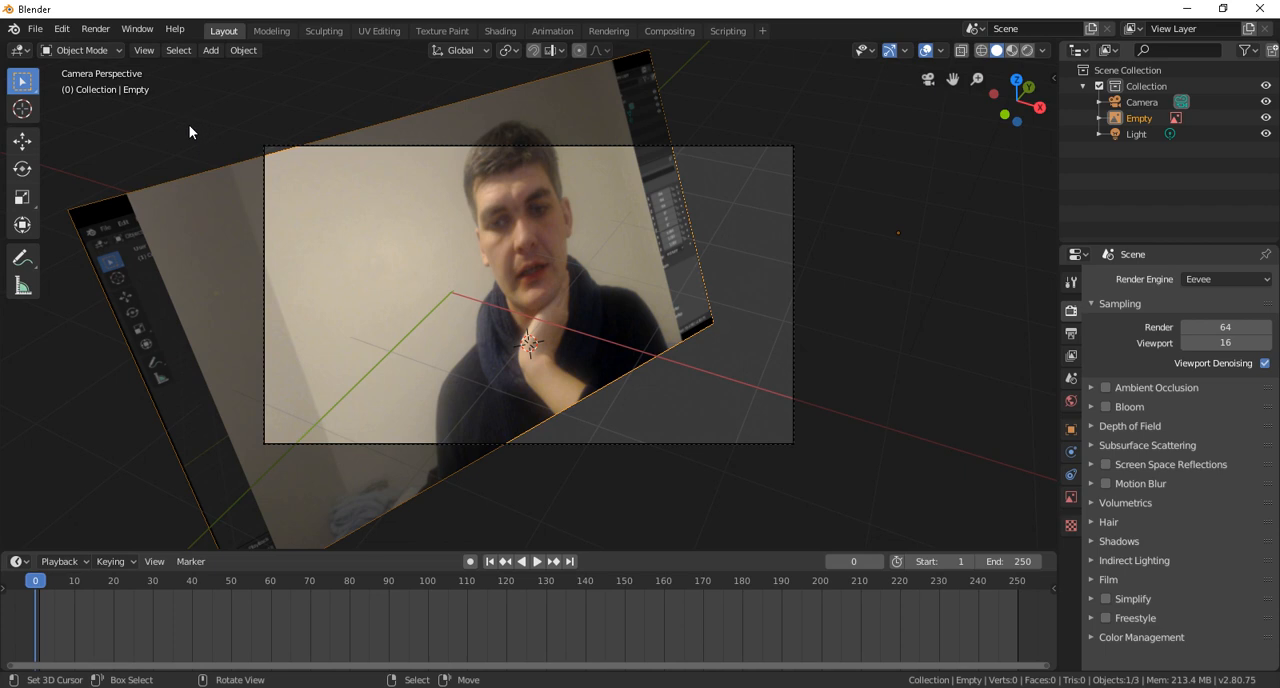
# Step: Make a viewport render image of the camera view, check the whole picture and close the render window
pyautogui.click(144, 51)
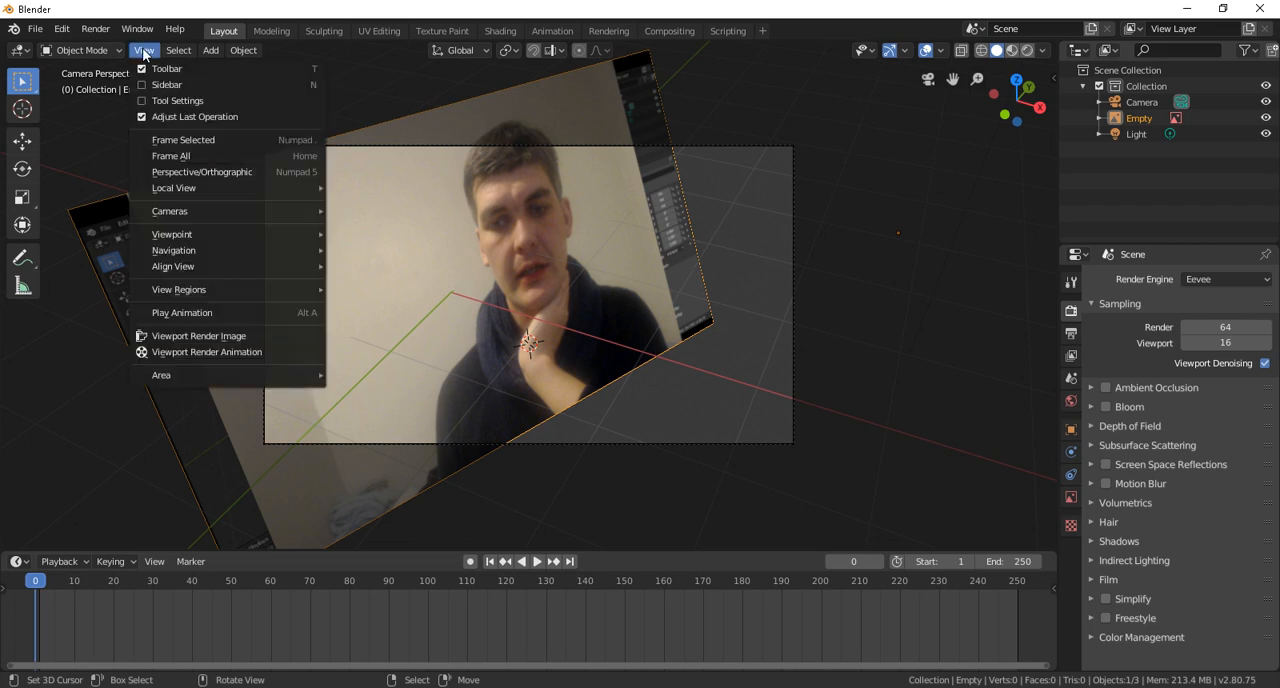
pyautogui.click(224, 337)
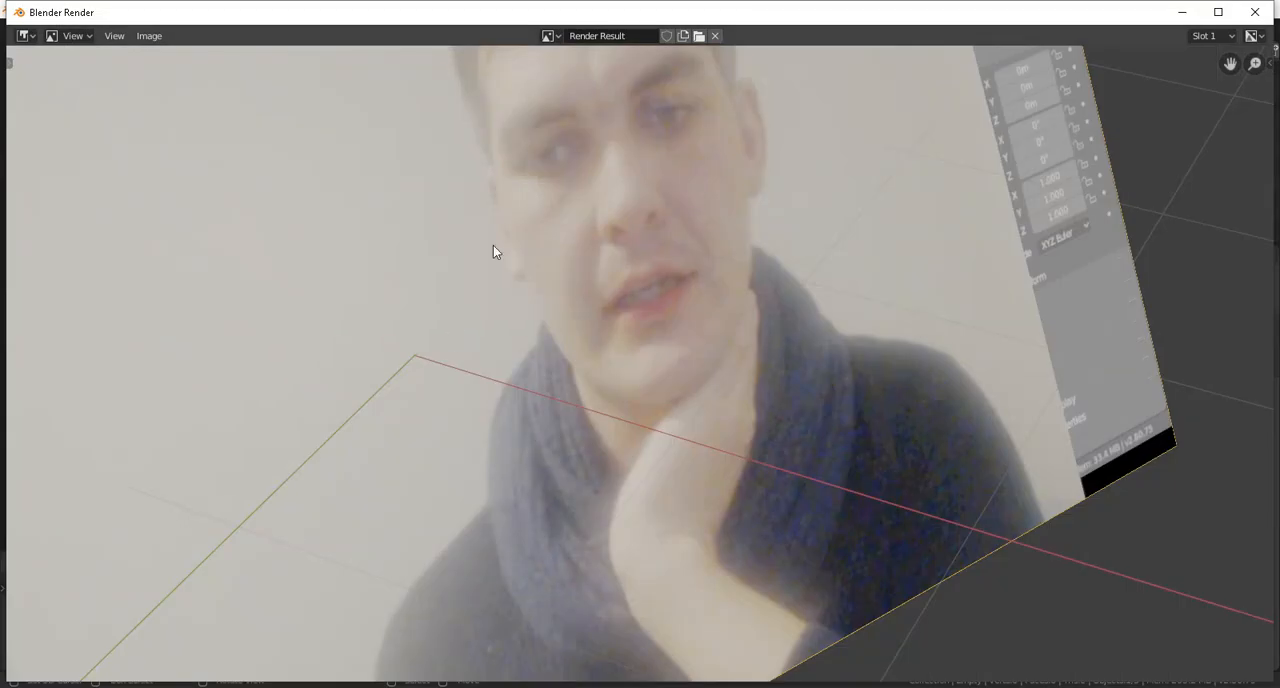
pyautogui.scroll(-4, 563, 172)
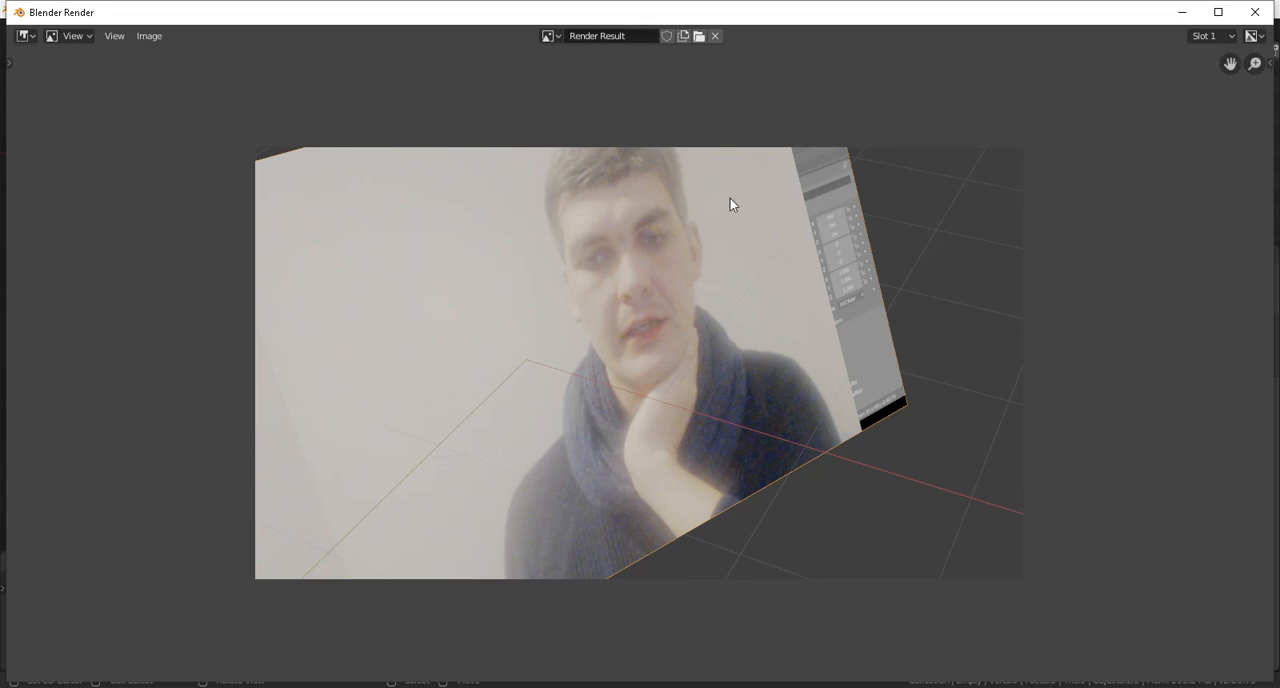
pyautogui.doubleClick(853, 17)
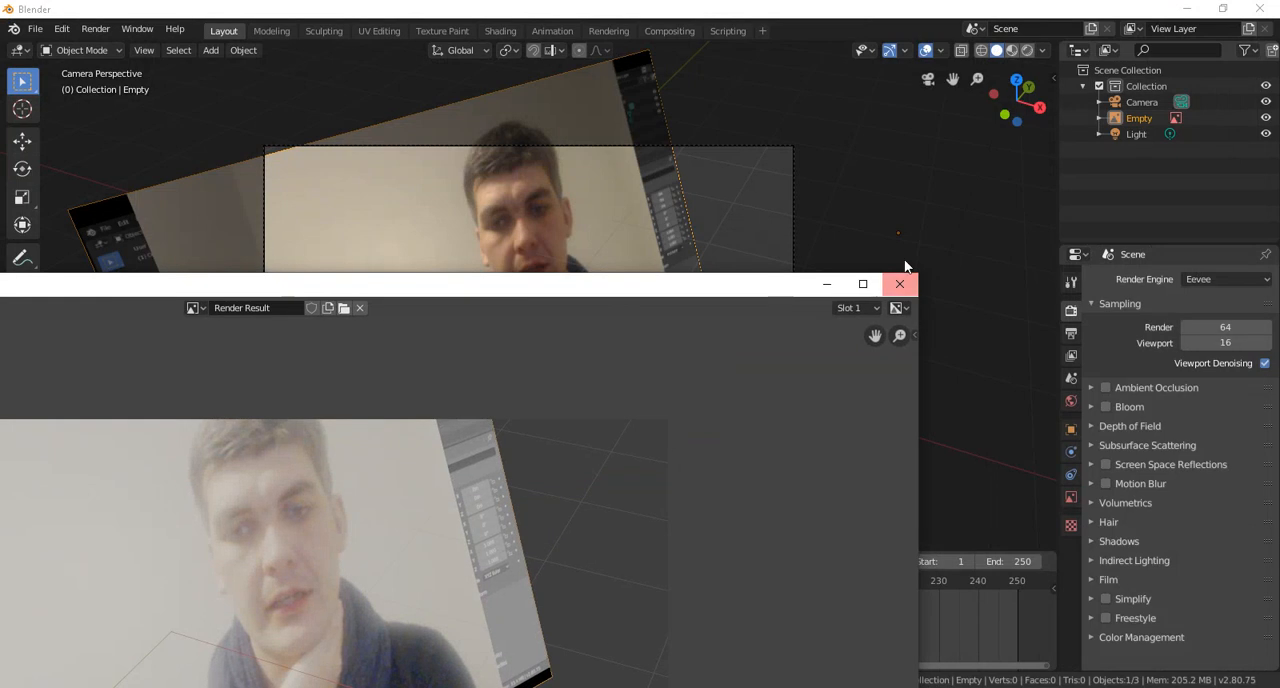
pyautogui.click(894, 282)
# Step: Shrink the video reference plane from its corner and reposition it within the camera frame
pyautogui.scroll(-1, 519, 265)
pyautogui.moveTo(585, 264); pyautogui.dragTo(537, 213, button='middle')
pyautogui.scroll(-6, 526, 270)
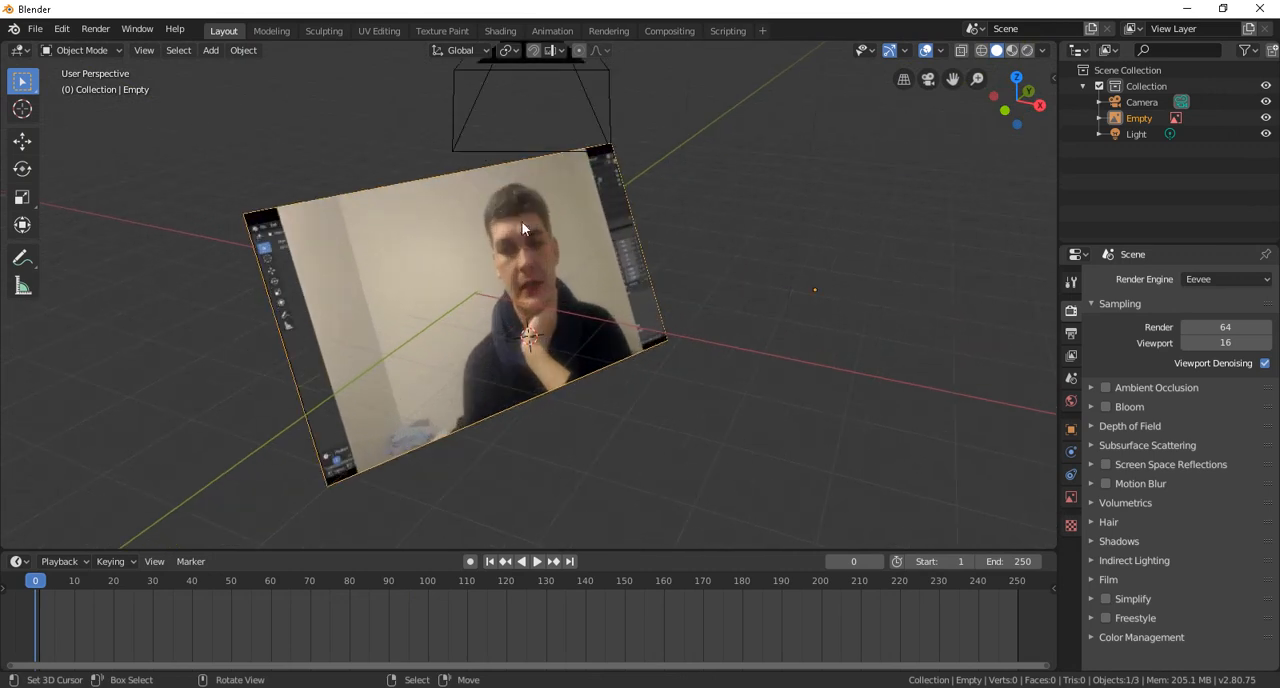
pyautogui.press('KP_0')
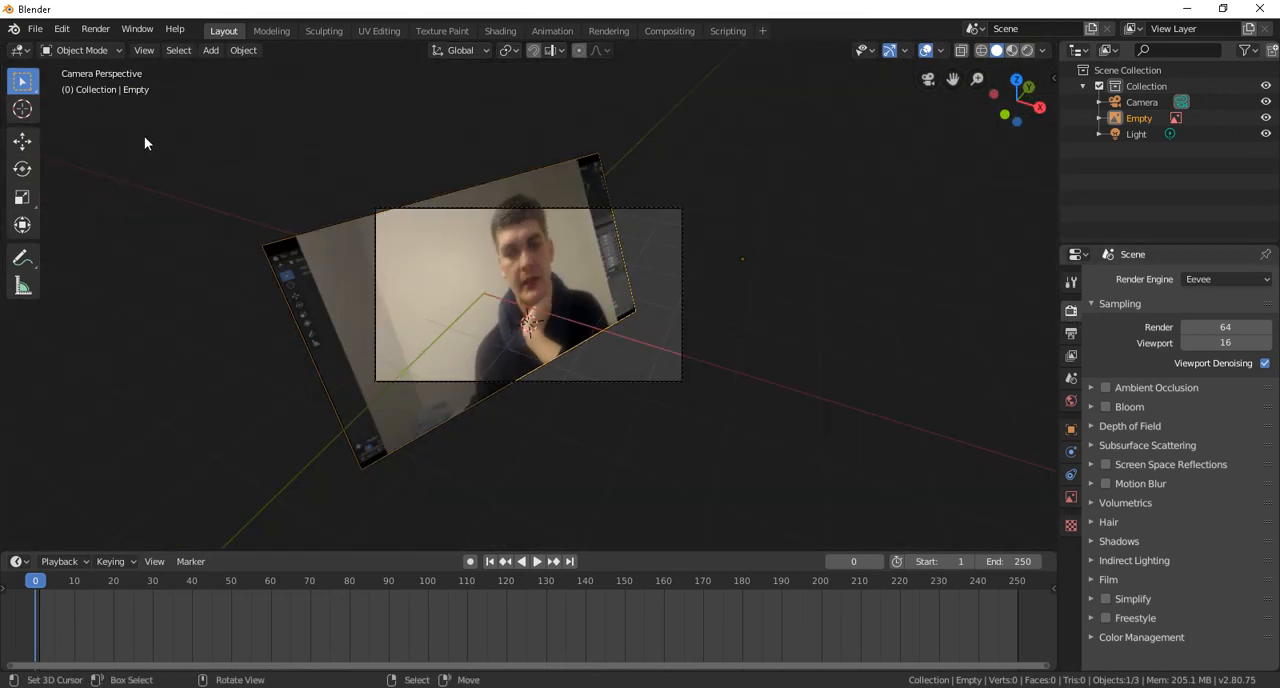
pyautogui.click(144, 50)
pyautogui.scroll(2, 382, 298)
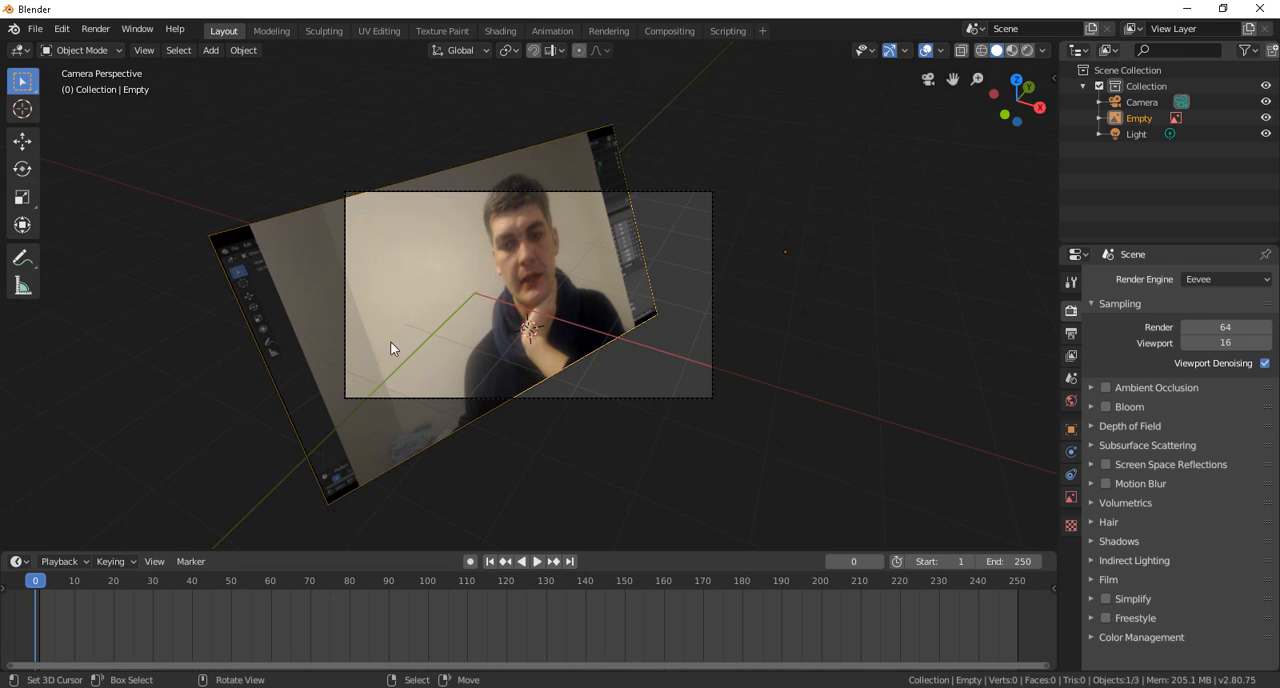
pyautogui.moveTo(206, 233); pyautogui.dragTo(377, 258)
pyautogui.press('g')
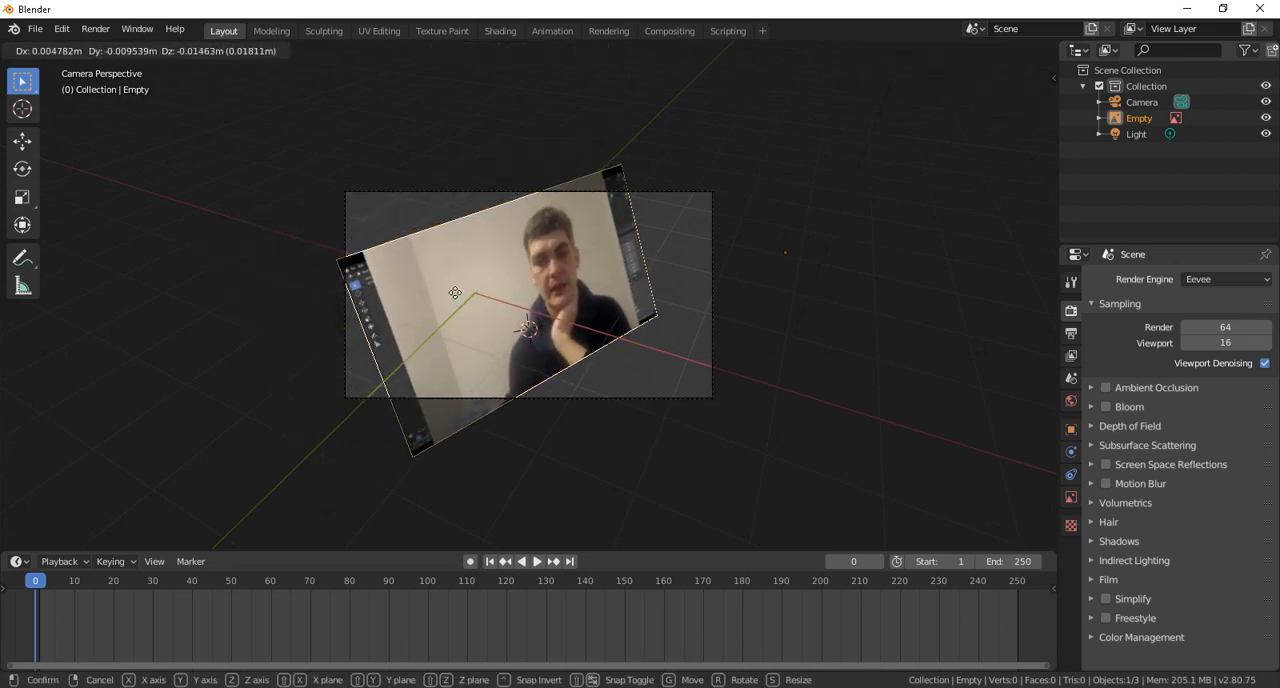
pyautogui.click(425, 303)
# Step: Rotate the video reference plane freely with the trackball and move it toward the left half of the camera frame
pyautogui.press('r')
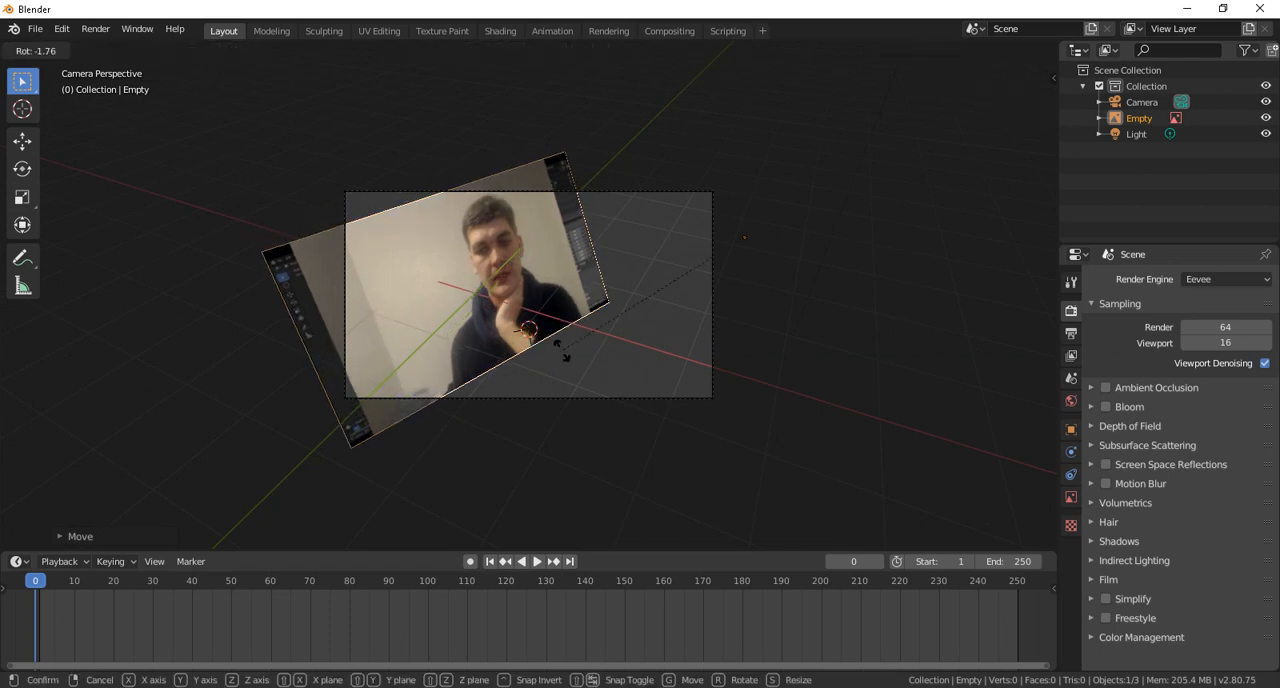
pyautogui.press('r')
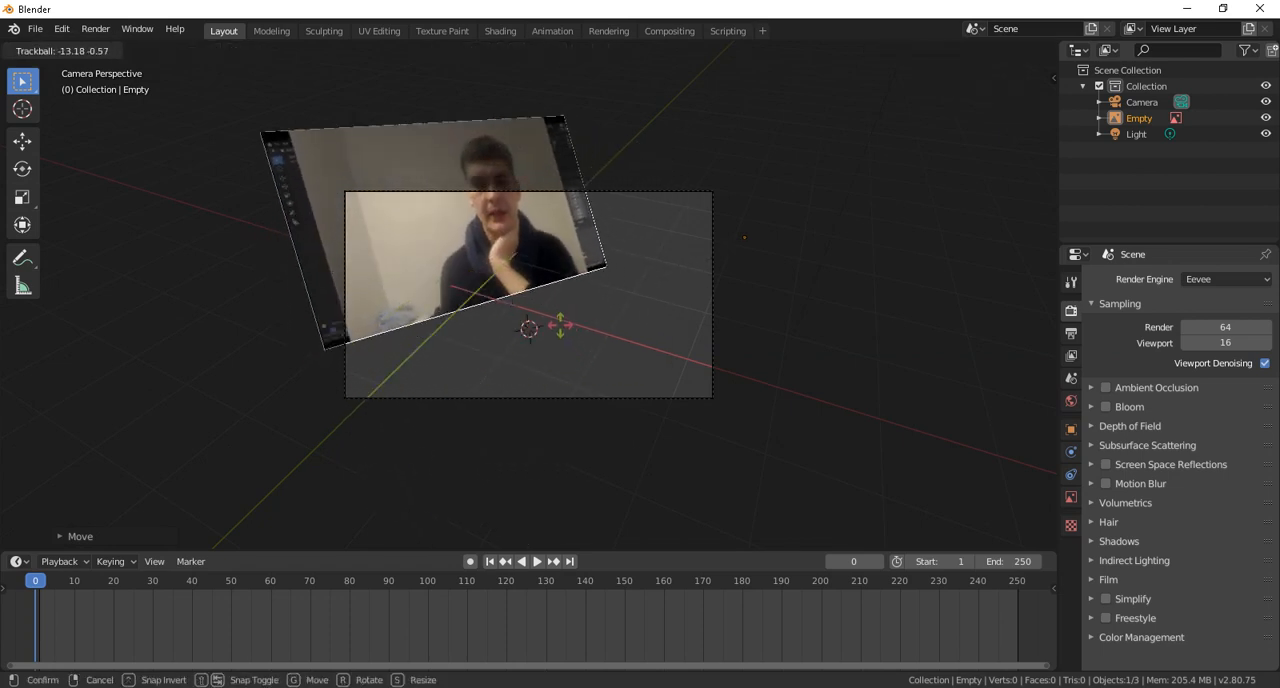
pyautogui.click(620, 360)
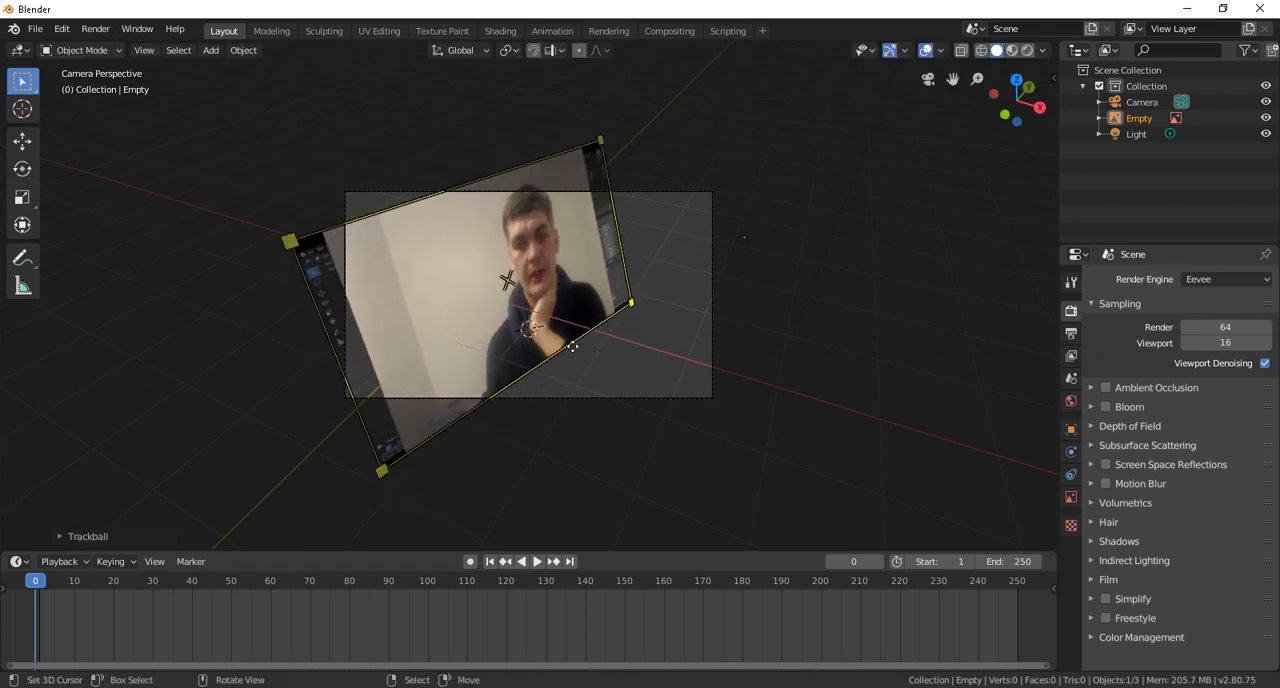
pyautogui.press('g')
pyautogui.click(586, 363)
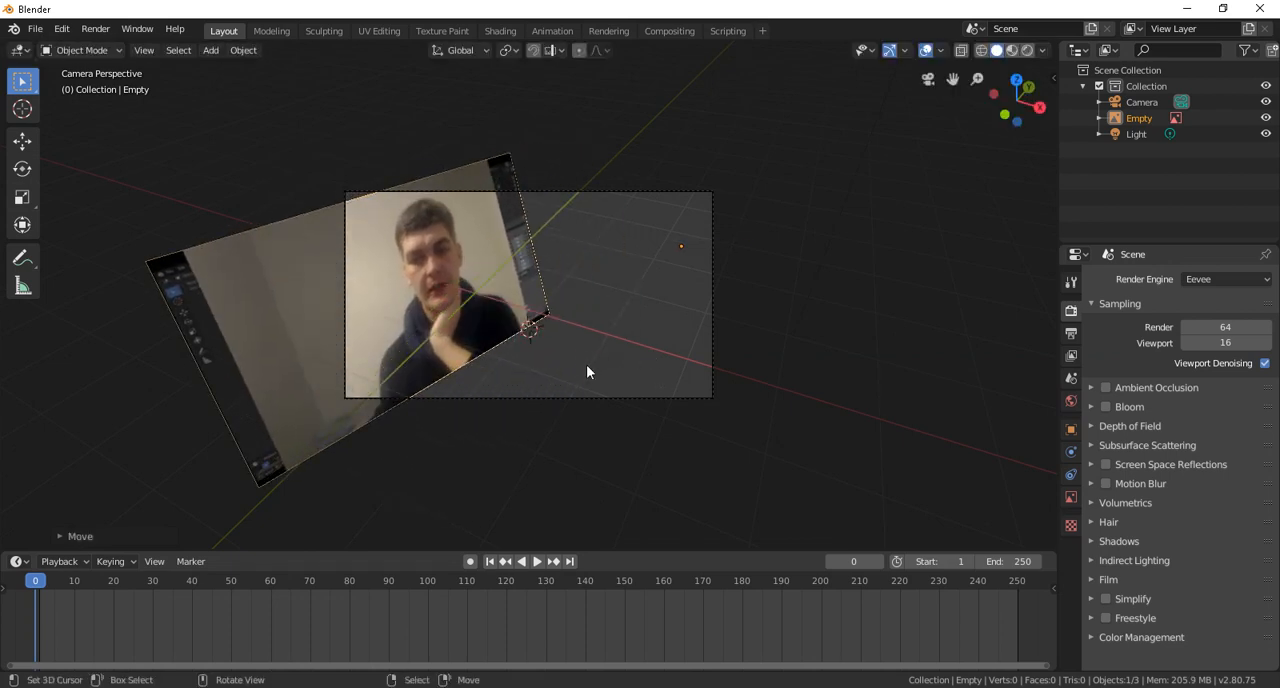
# Step: Set the current frame to 10 and add a text object at the 3D cursor
pyautogui.press('space')
pyautogui.moveTo(81, 582)
pyautogui.mouseDown()
pyautogui.moveTo(190, 577)
pyautogui.moveTo(74, 585)
pyautogui.mouseUp()
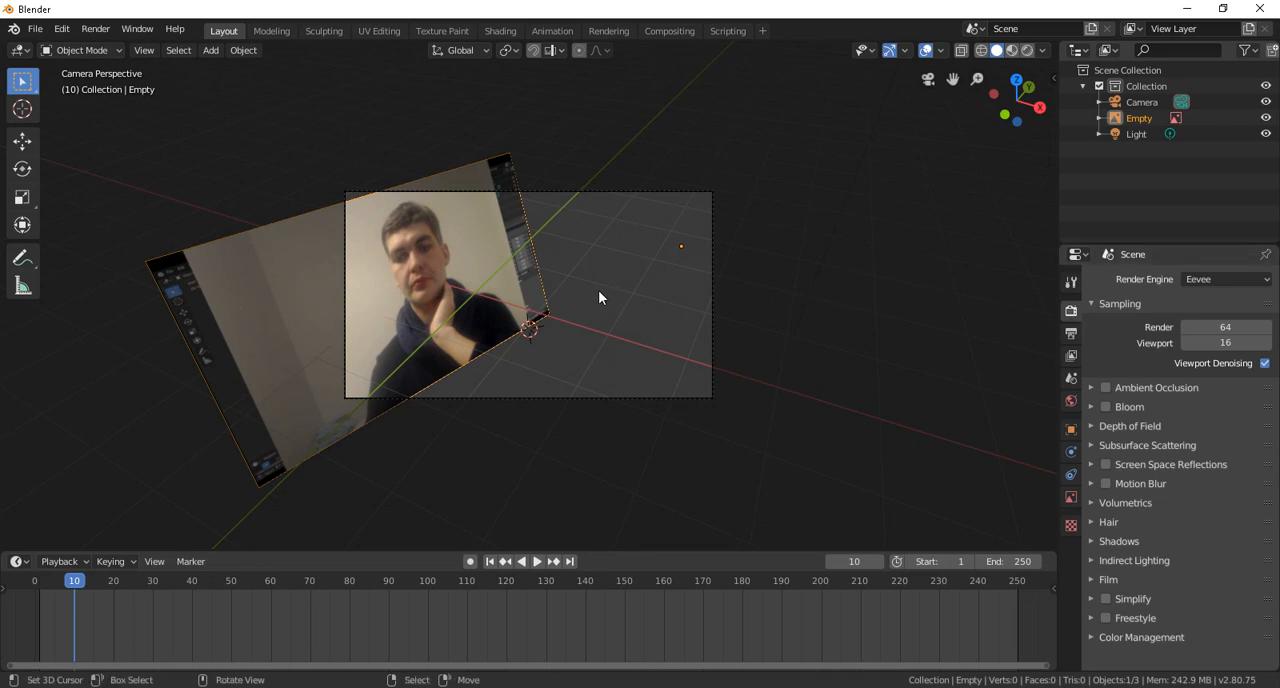
pyautogui.hotkey('shift', 'a')
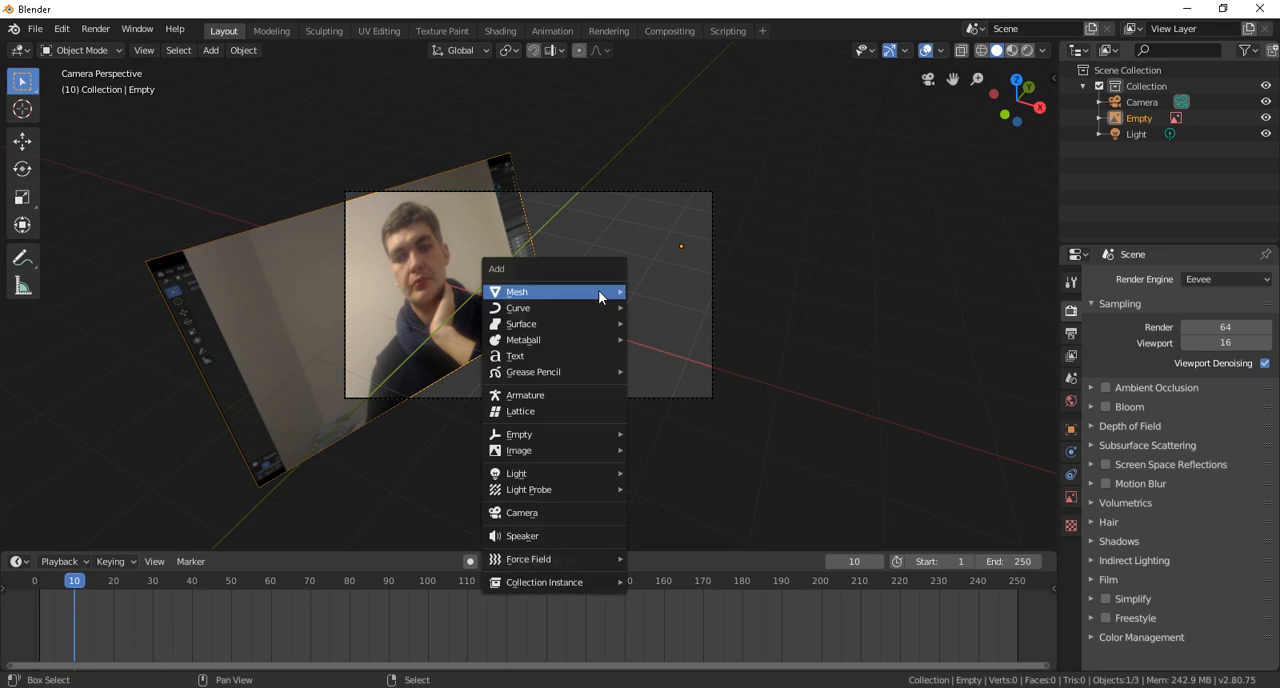
pyautogui.click(558, 355)
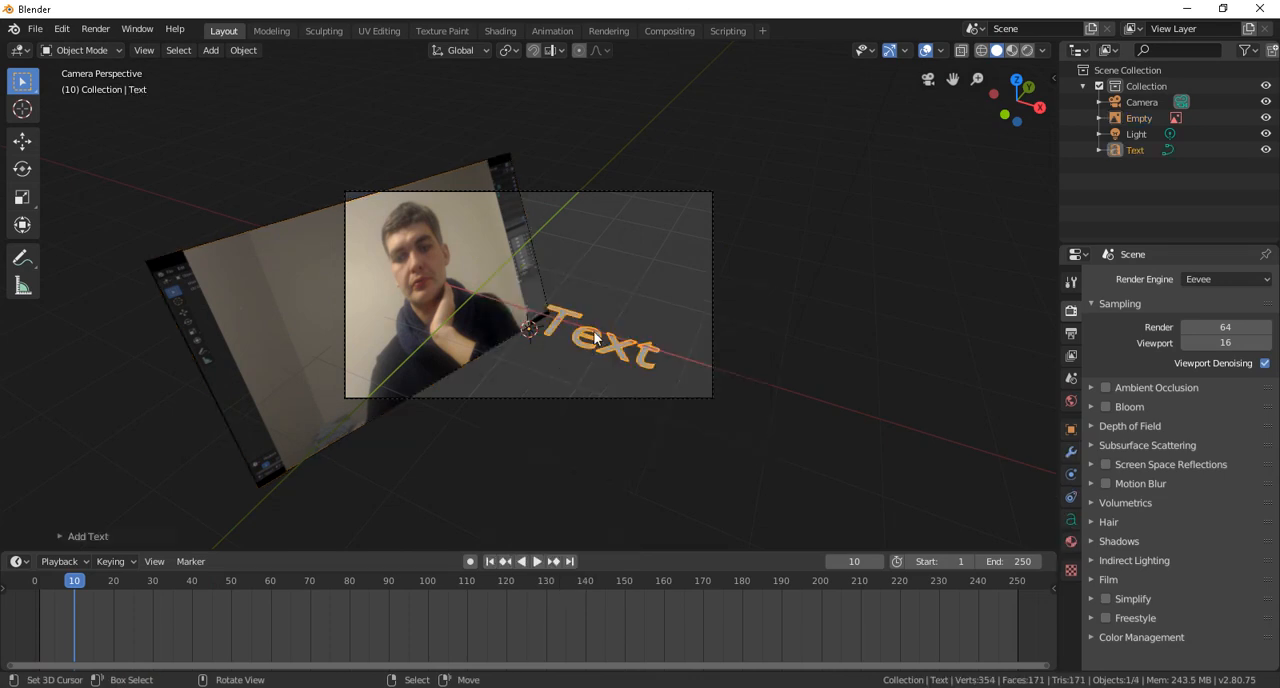
# Step: Rotate the text object to face the camera and move it beside the video plane, in the camera frame's upper right
pyautogui.press('r')
pyautogui.press('r')
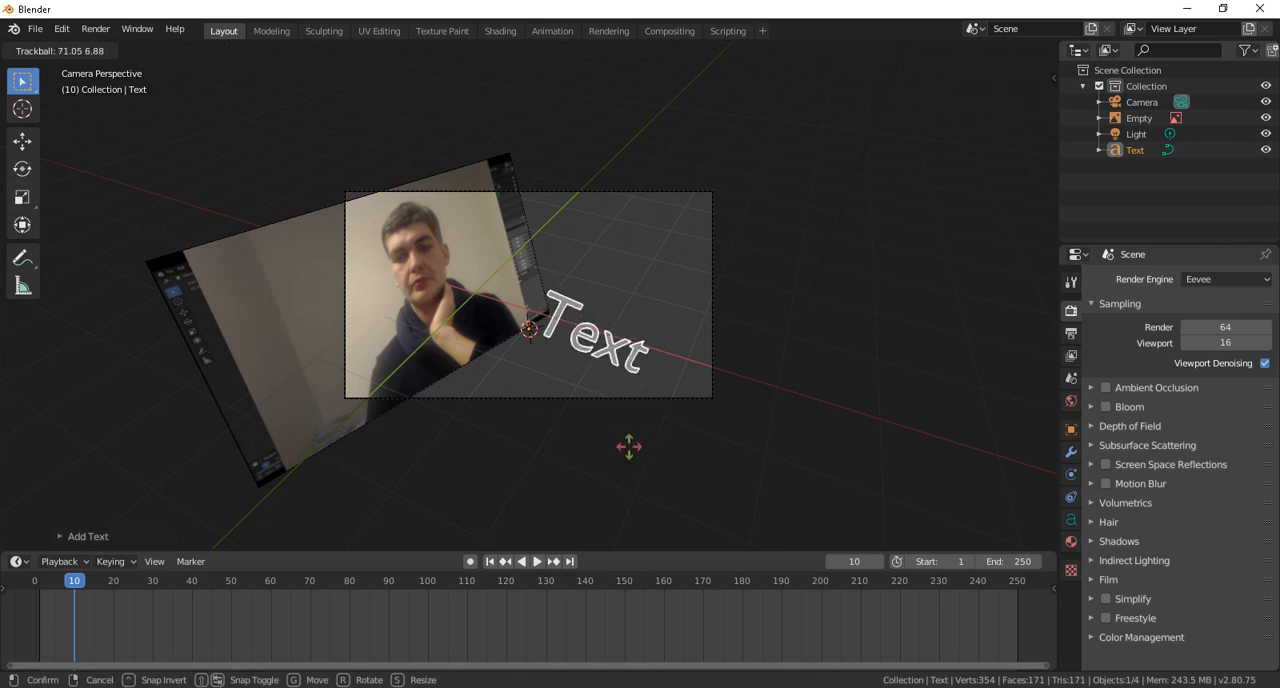
pyautogui.click(640, 463)
pyautogui.press('r')
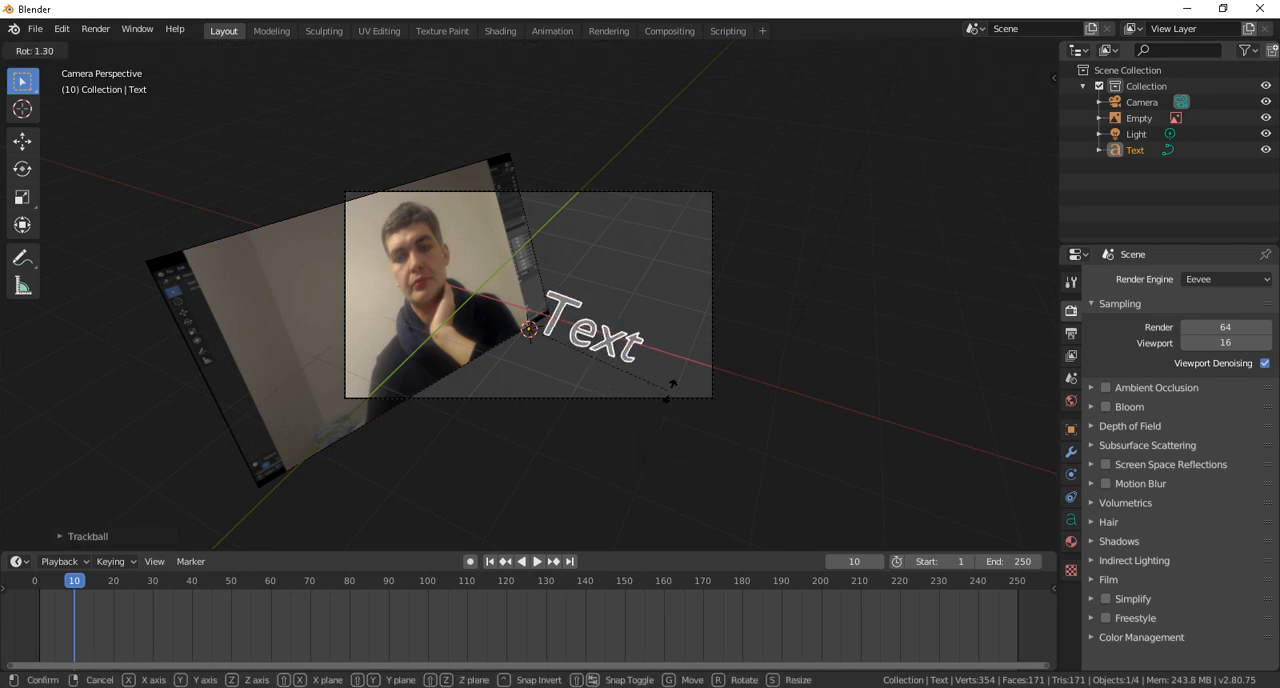
pyautogui.click(626, 330)
pyautogui.press('g')
pyautogui.click(659, 299)
# Step: Render frame 10 with the added text through the camera, view the whole picture and close the render window
pyautogui.press('F12')
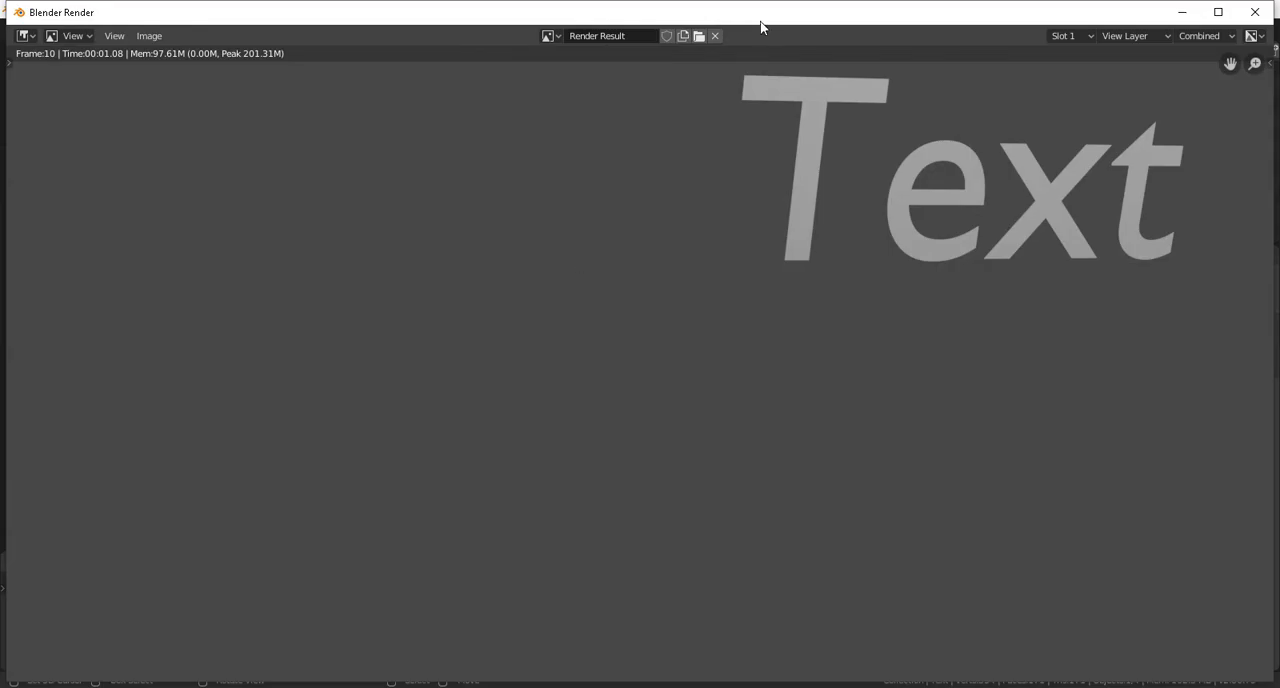
pyautogui.moveTo(766, 17); pyautogui.dragTo(628, 115)
pyautogui.scroll(-5, 560, 236)
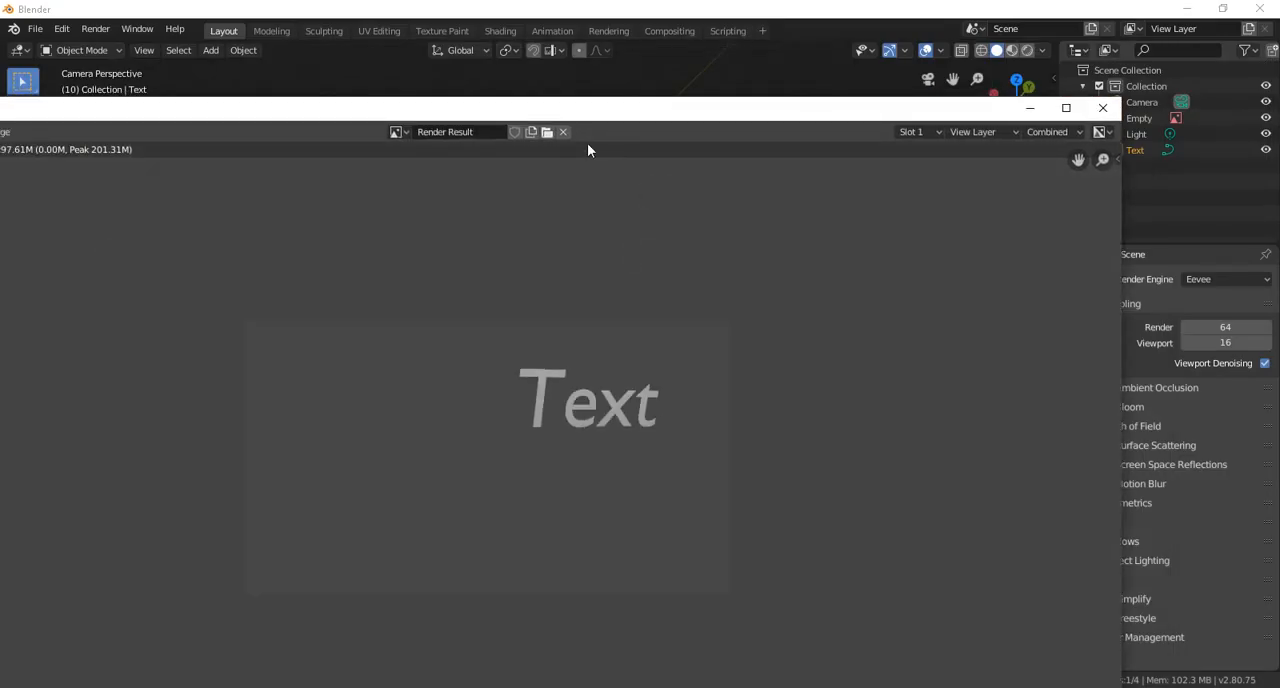
pyautogui.click(1102, 107)
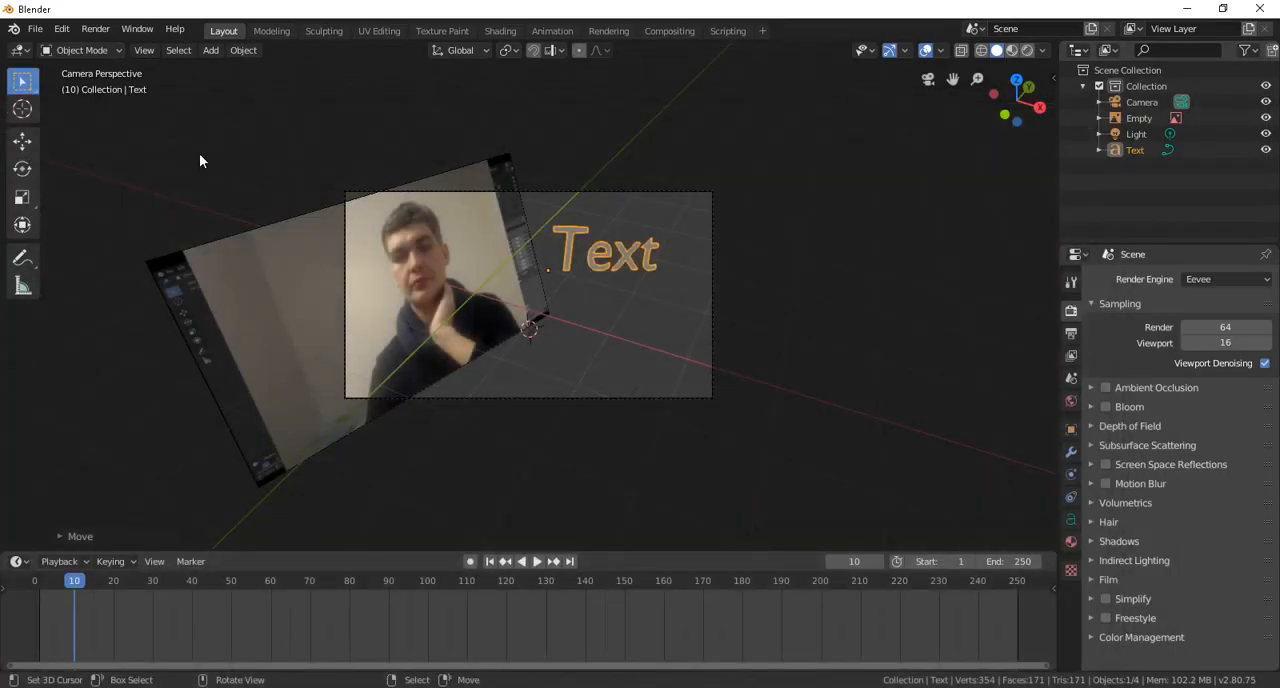
# Step: Make a viewport render image of frame 10 showing the video plane and the text, and view it in full
pyautogui.click(144, 50)
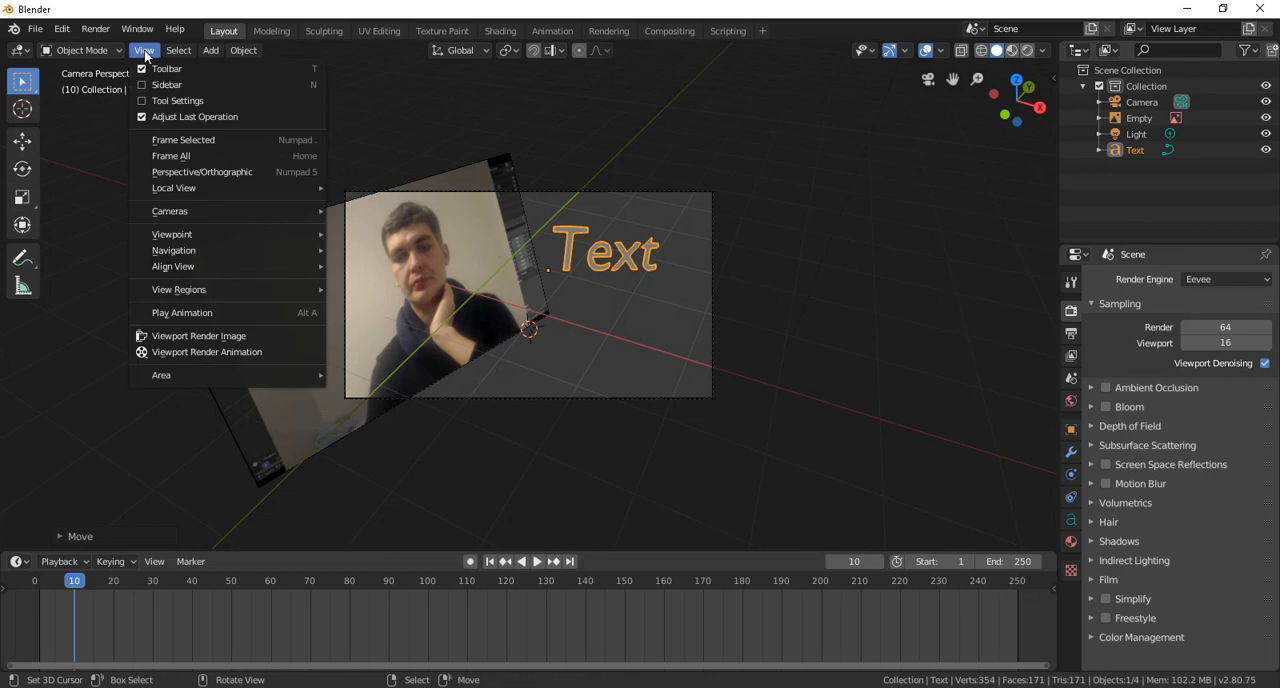
pyautogui.click(230, 337)
pyautogui.scroll(-3, 365, 200)
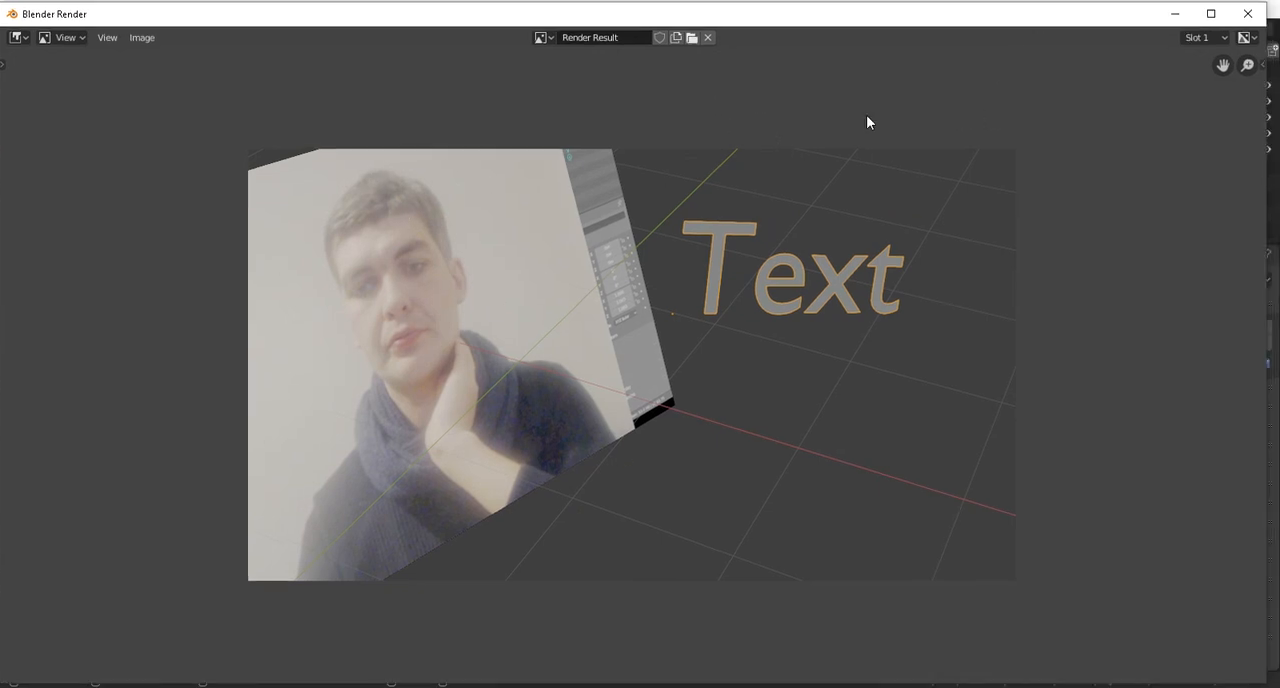
# Step: Return from the render window to the camera view of the 3D scene
pyautogui.doubleClick(1029, 16)
pyautogui.click(891, 263)
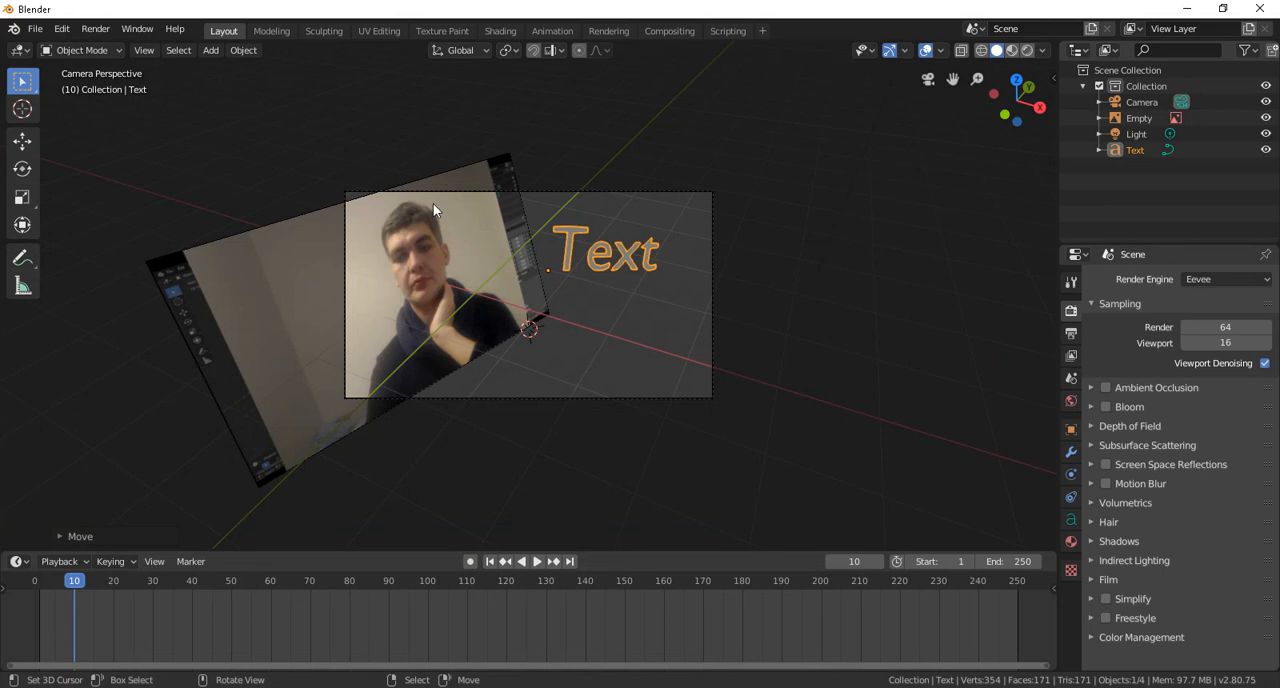
pyautogui.scroll(2, 1014, 300)
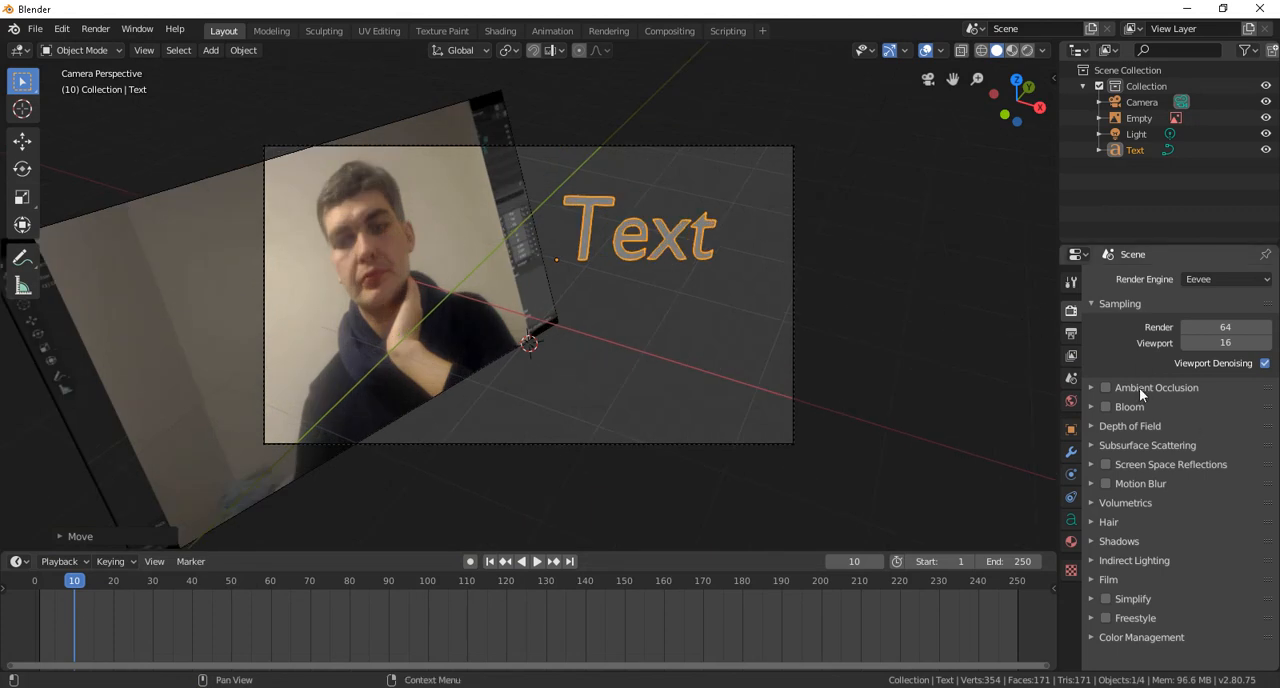
# Step: Set the scene's render output path to C:\tmp\rendu viewport render
pyautogui.click(1071, 337)
pyautogui.scroll(-2, 1212, 356)
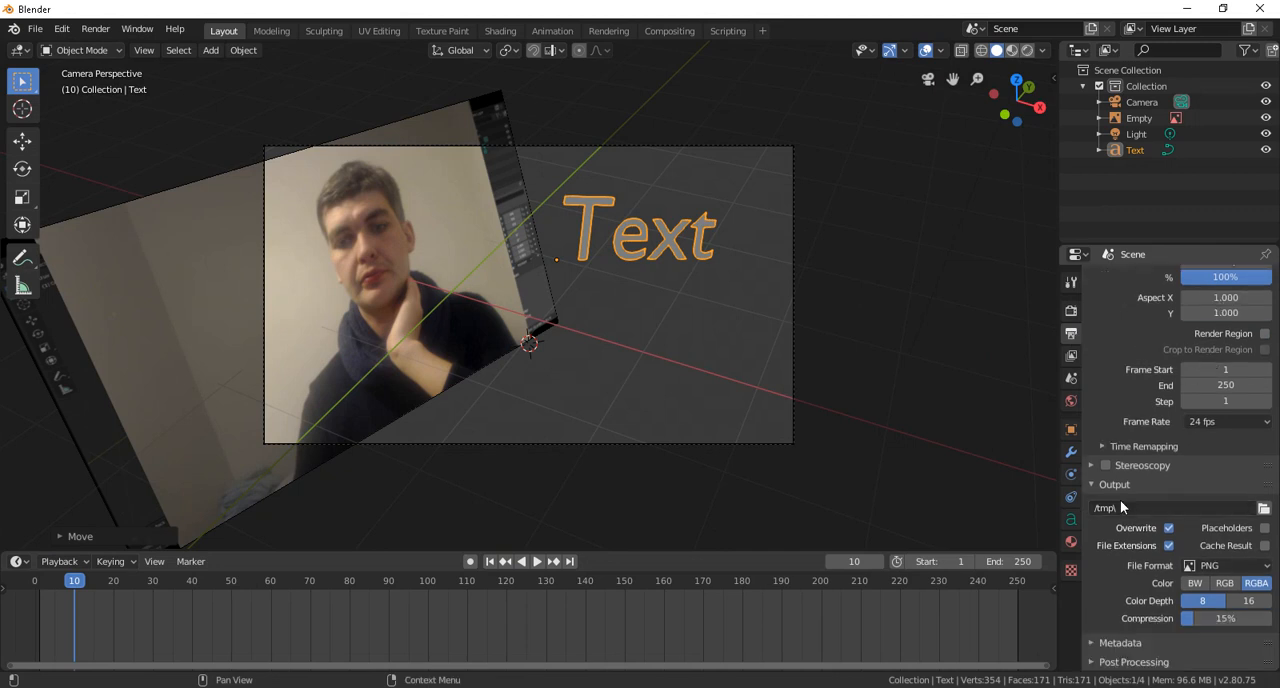
pyautogui.click(1264, 508)
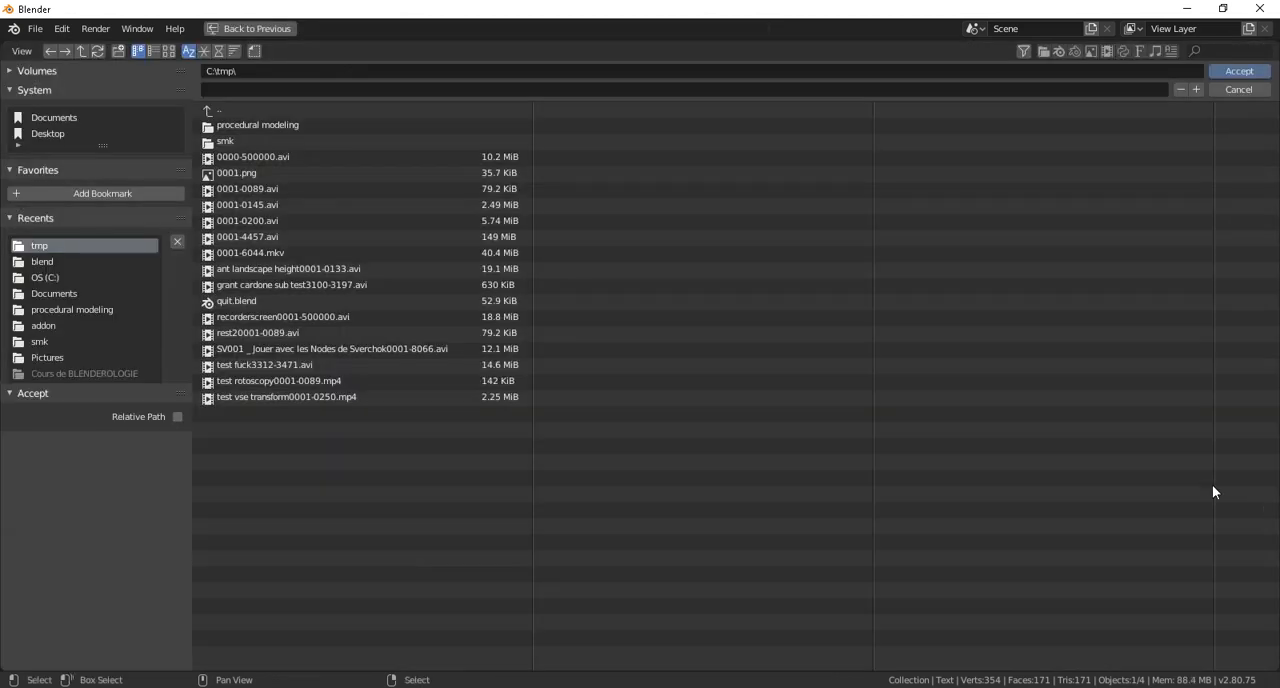
pyautogui.click(256, 90)
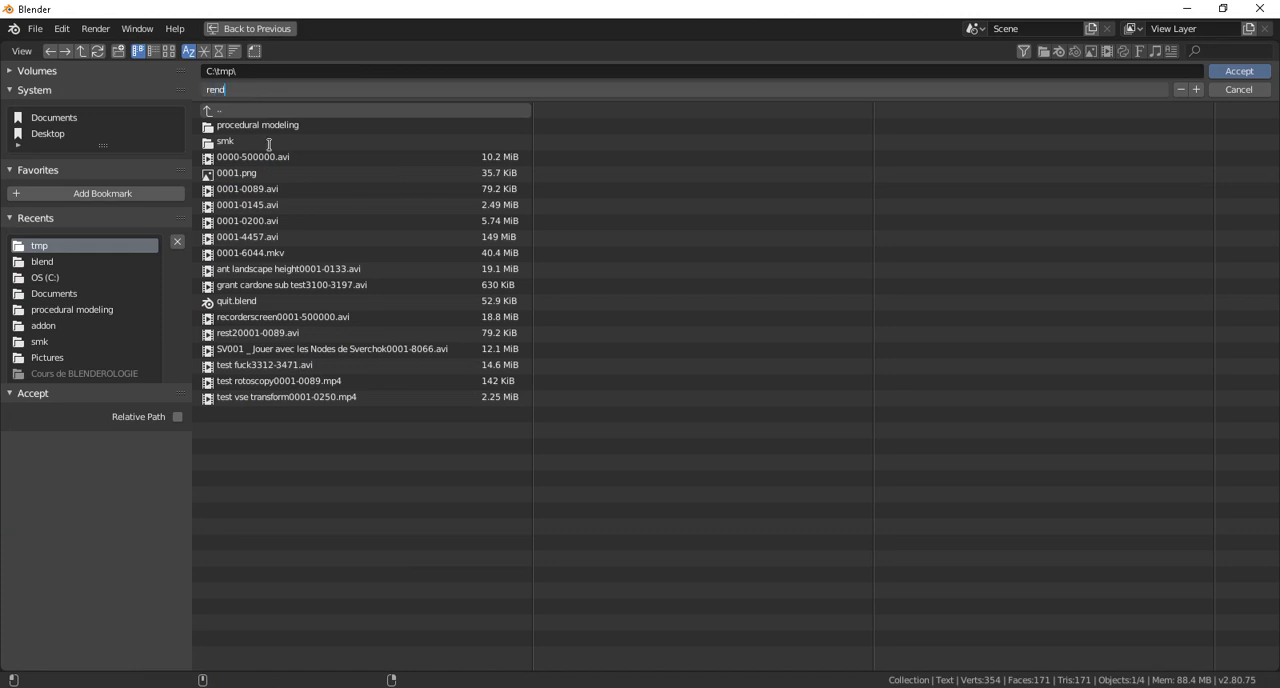
pyautogui.write('rendu viewport render')
pyautogui.press('Return')
pyautogui.click(1240, 71)
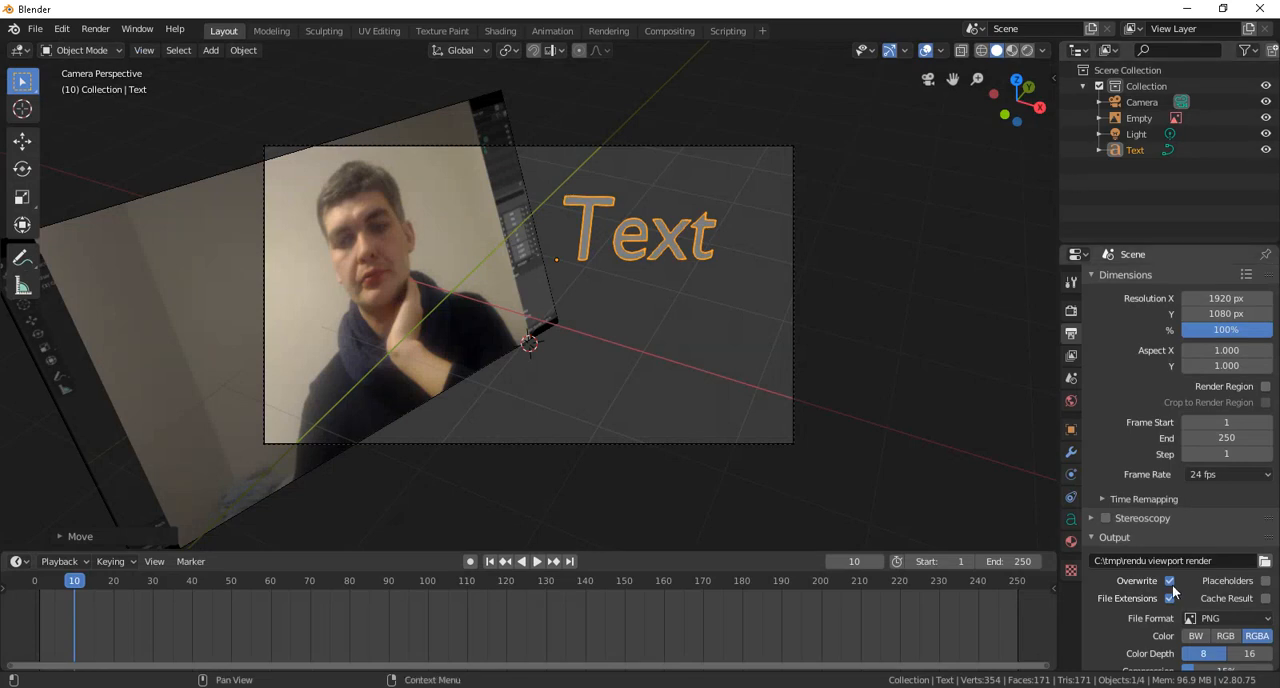
# Step: Set the output file format to FFmpeg video with an AVI container and collapse the audio settings
pyautogui.scroll(-2, 1205, 568)
pyautogui.click(1206, 567)
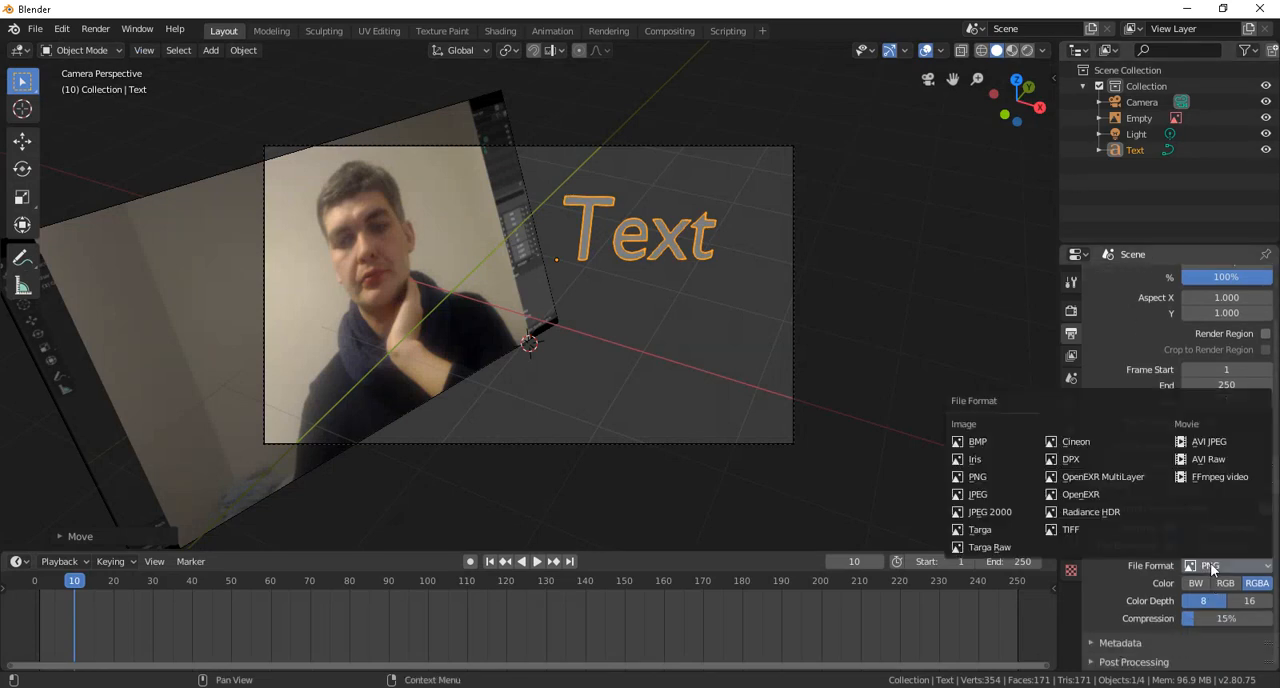
pyautogui.click(1215, 478)
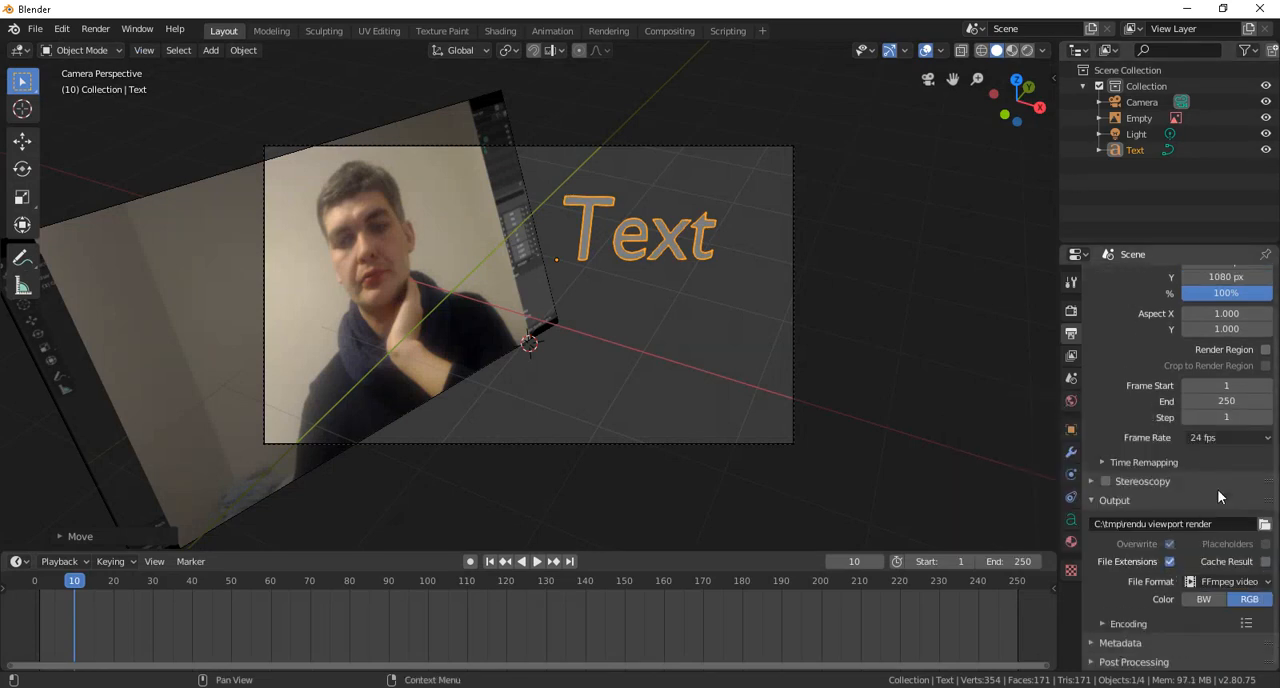
pyautogui.click(1114, 623)
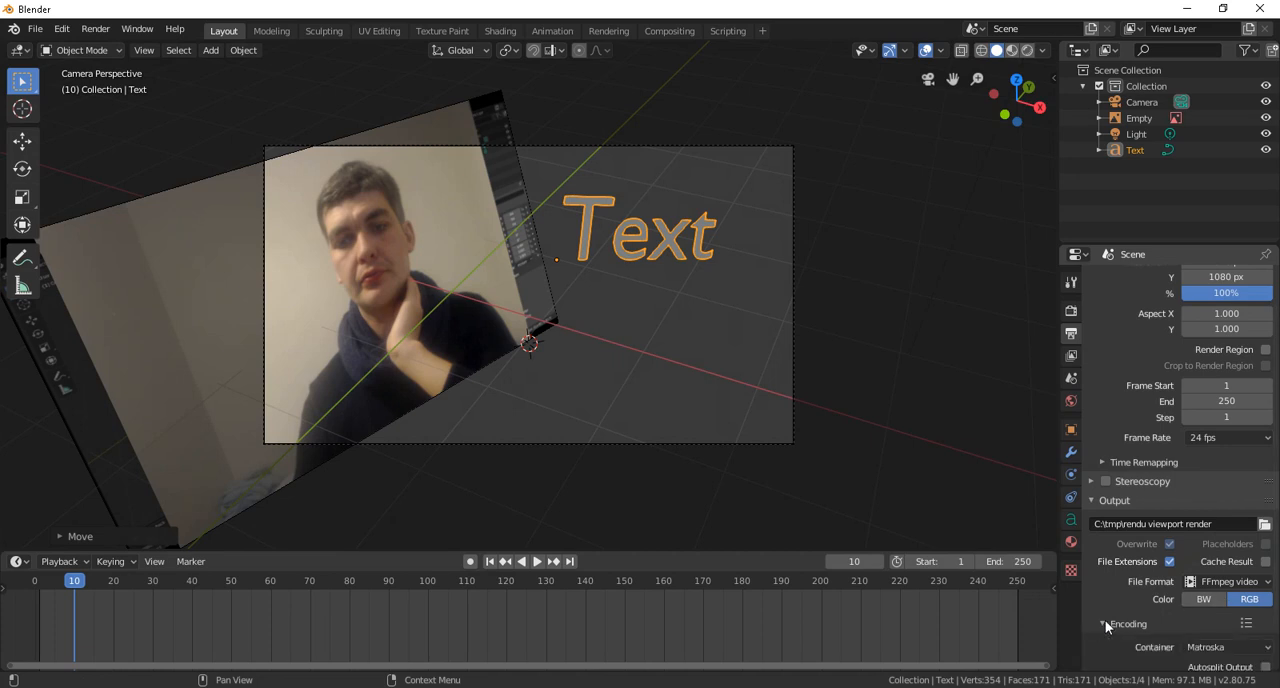
pyautogui.scroll(-4, 1122, 532)
pyautogui.click(1219, 487)
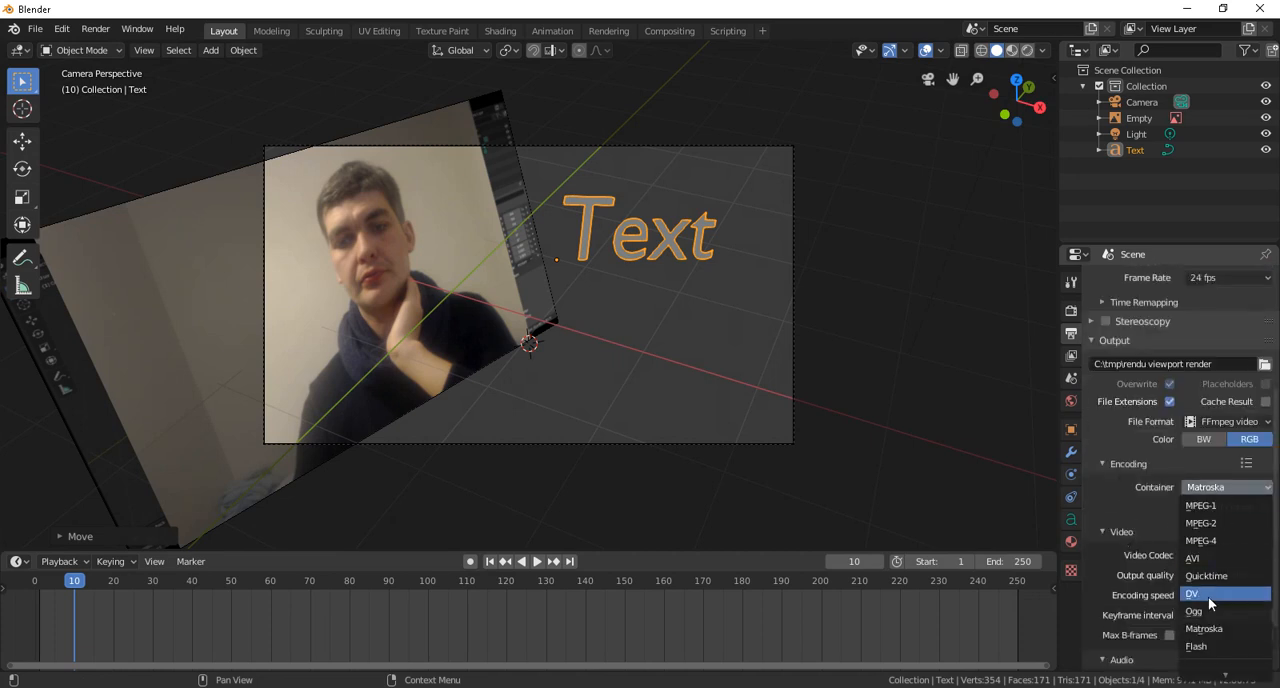
pyautogui.click(1205, 558)
pyautogui.scroll(-2, 1200, 470)
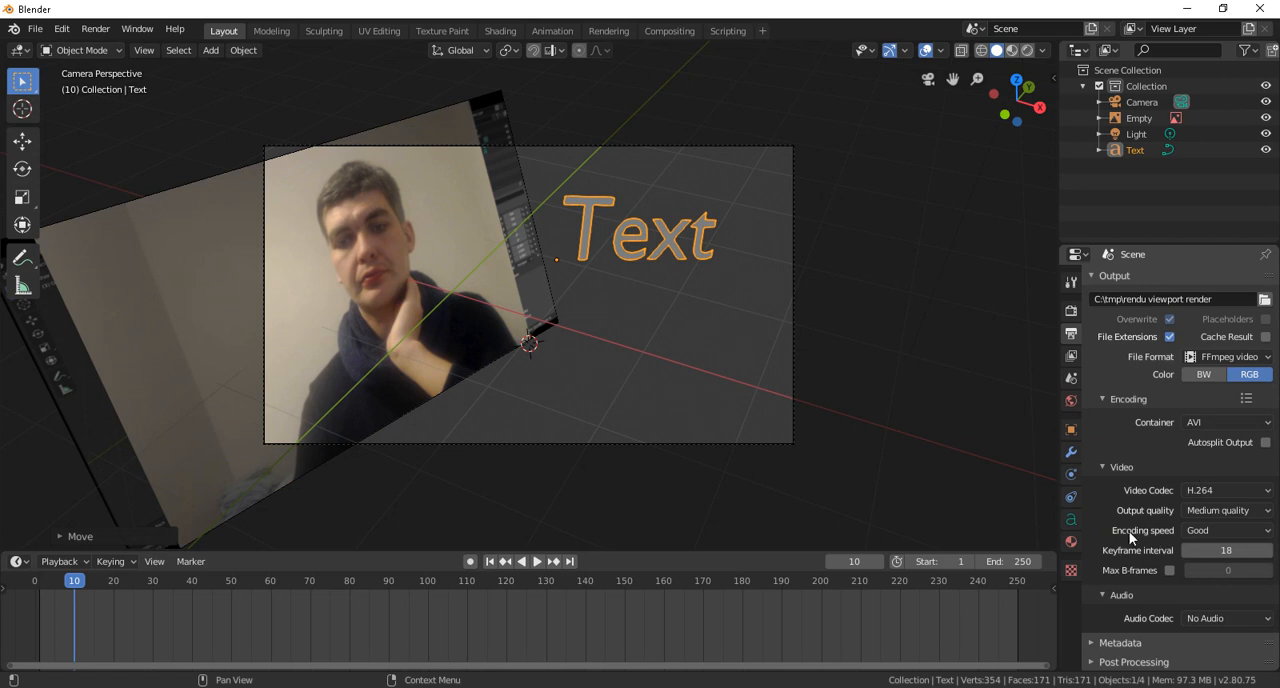
pyautogui.click(1205, 617)
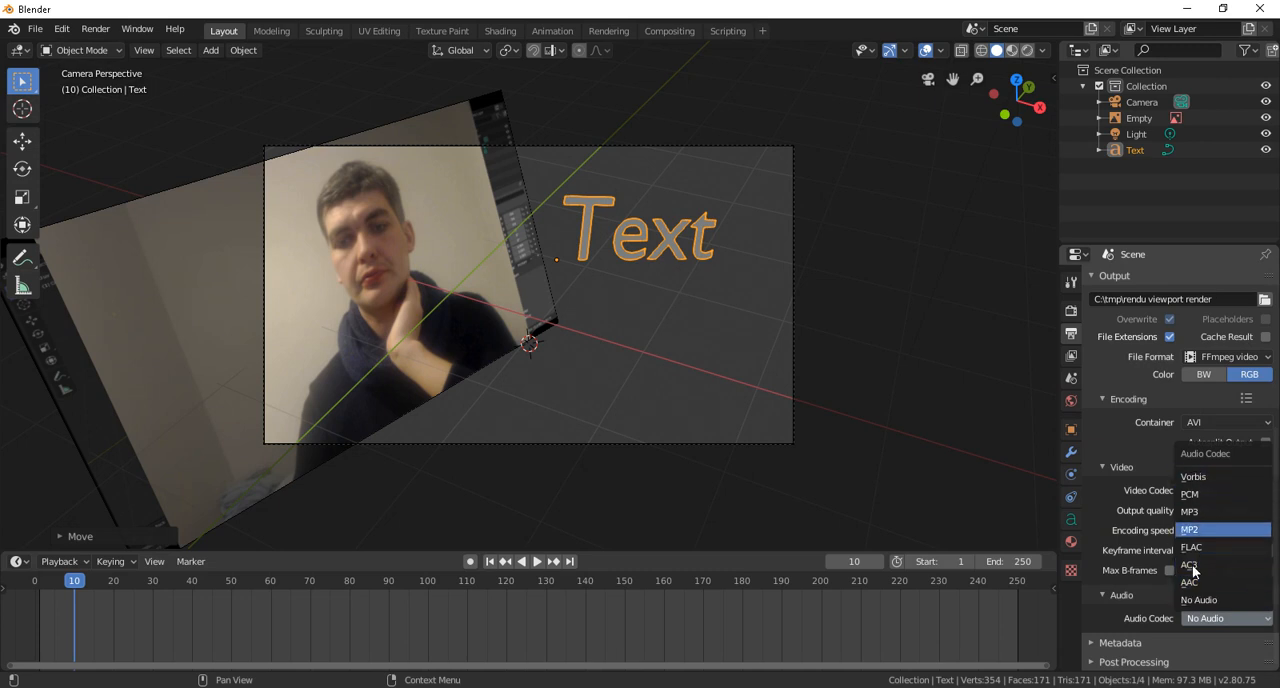
pyautogui.click(1100, 596)
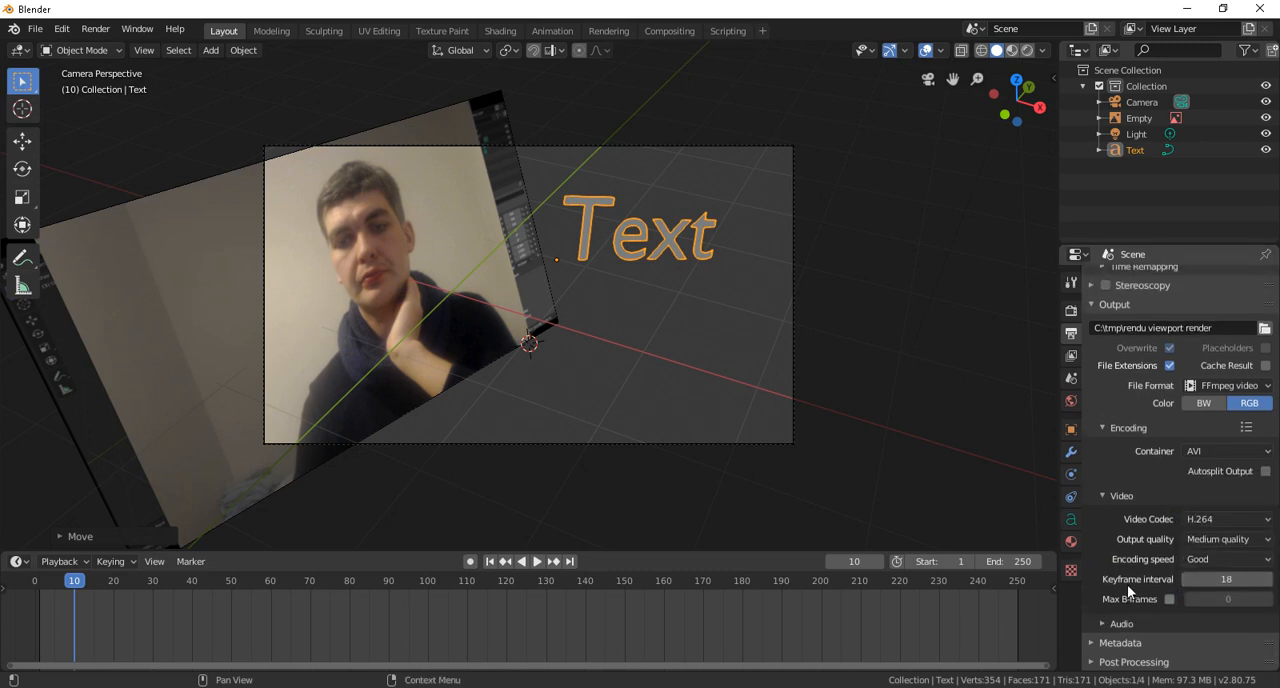
pyautogui.scroll(6, 1164, 532)
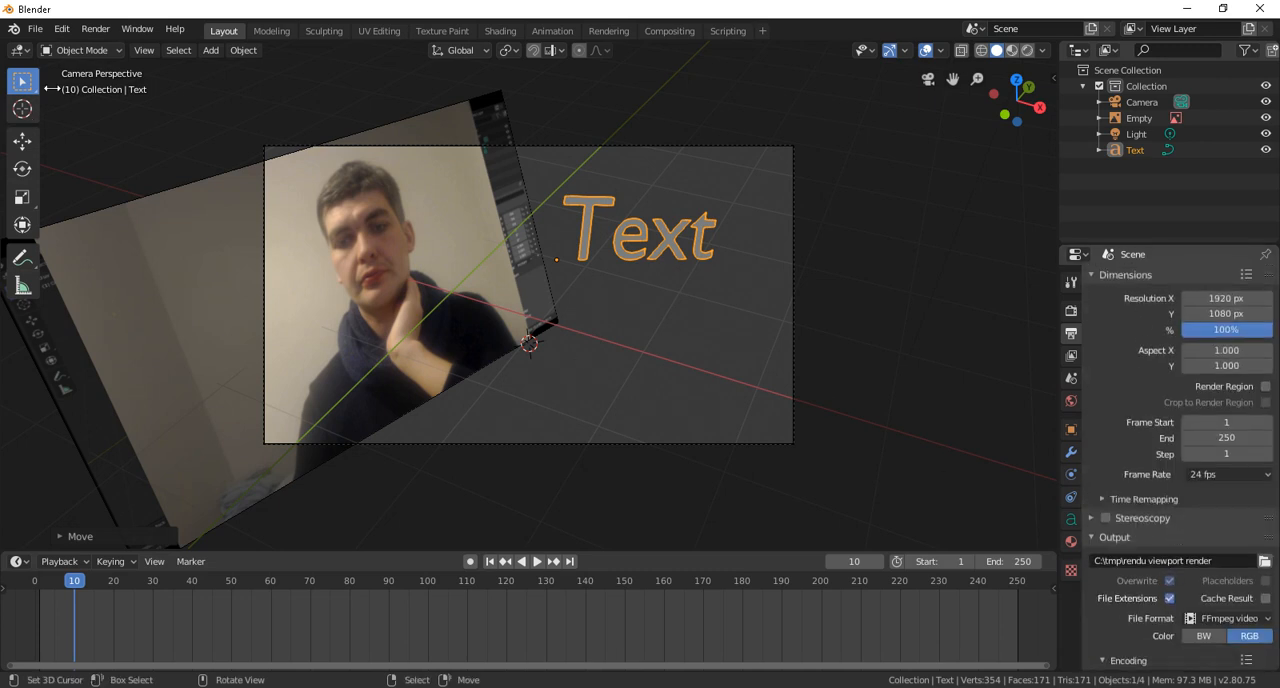
# Step: Start a viewport render of the animation from the camera view
pyautogui.click(142, 52)
pyautogui.click(135, 51)
pyautogui.click(111, 34)
pyautogui.click(148, 54)
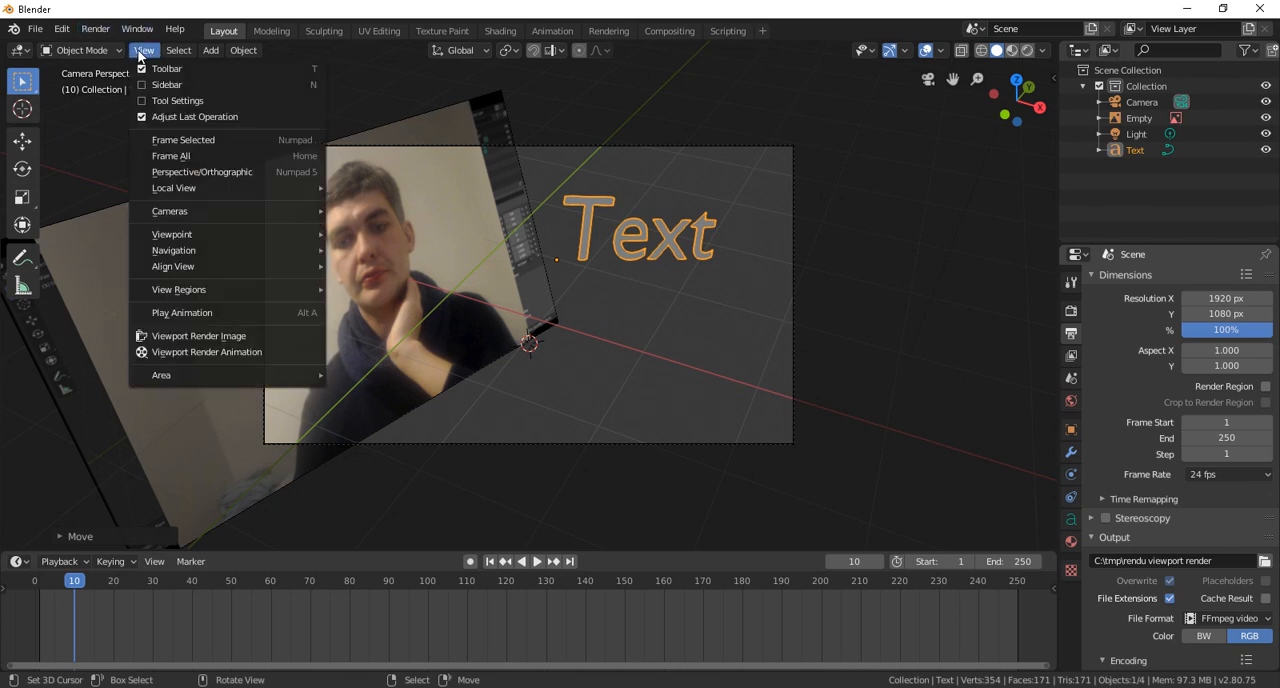
pyautogui.click(224, 352)
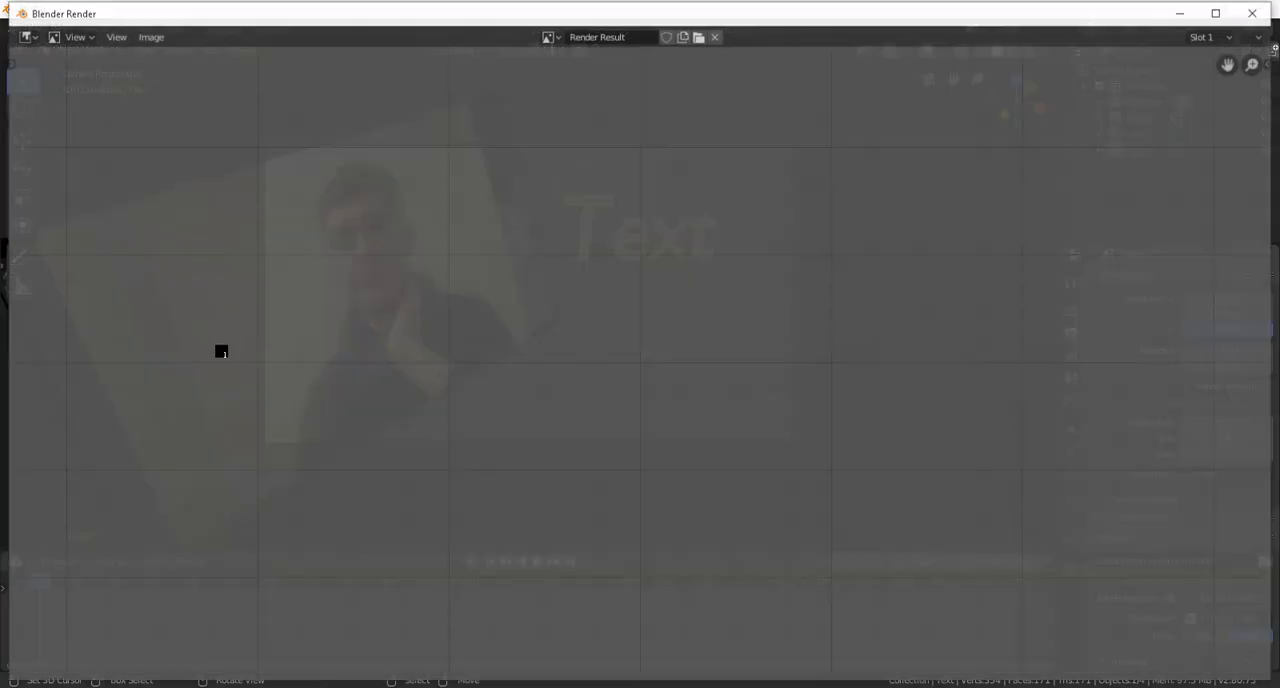